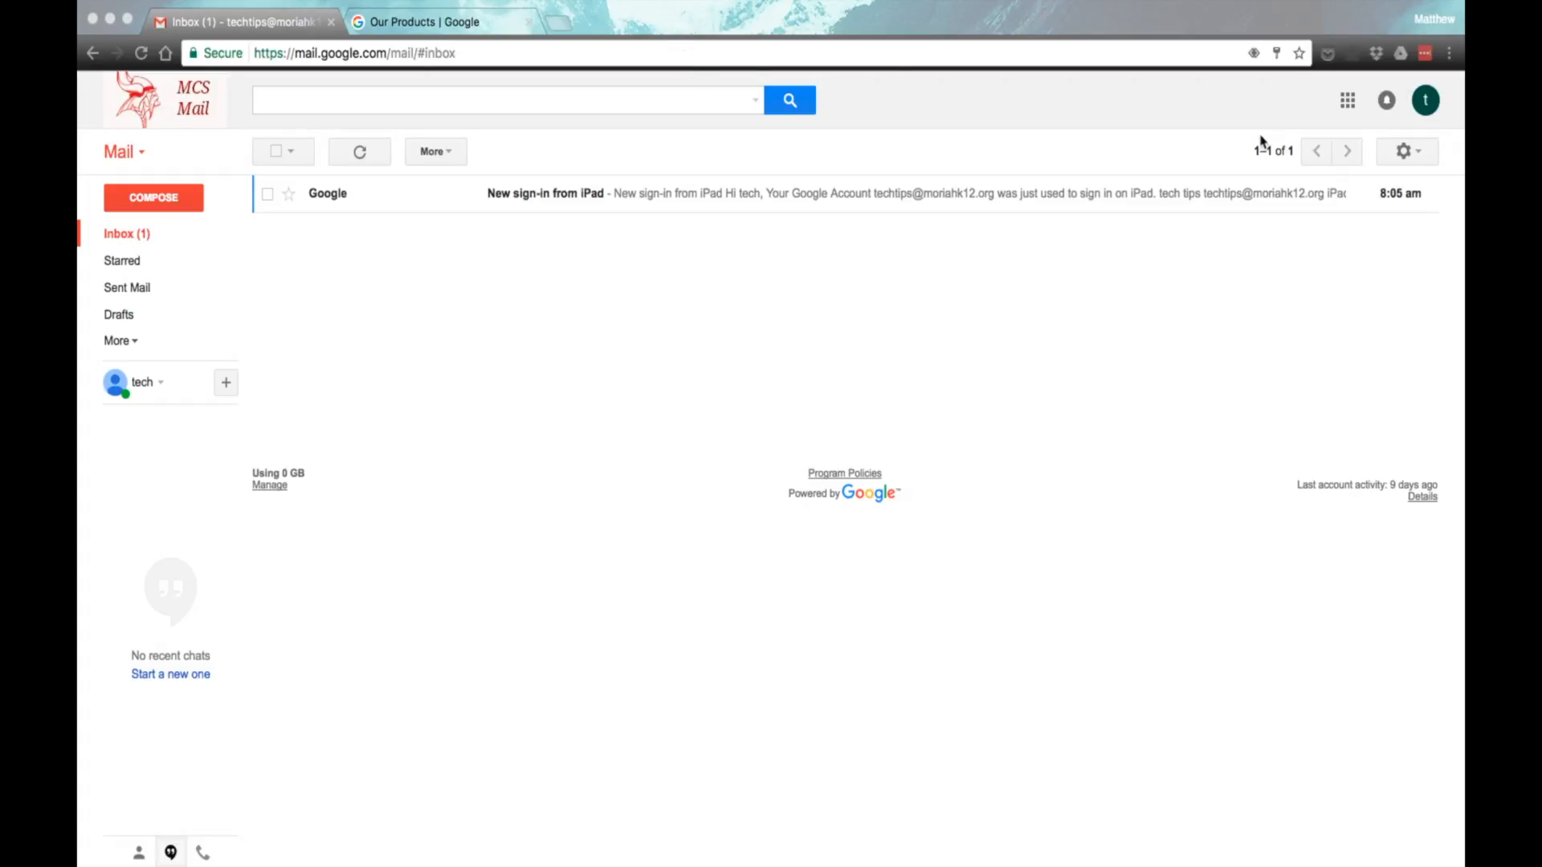
Step: Open Google Classroom from Google's full product list and close the product list page
click(1351, 103)
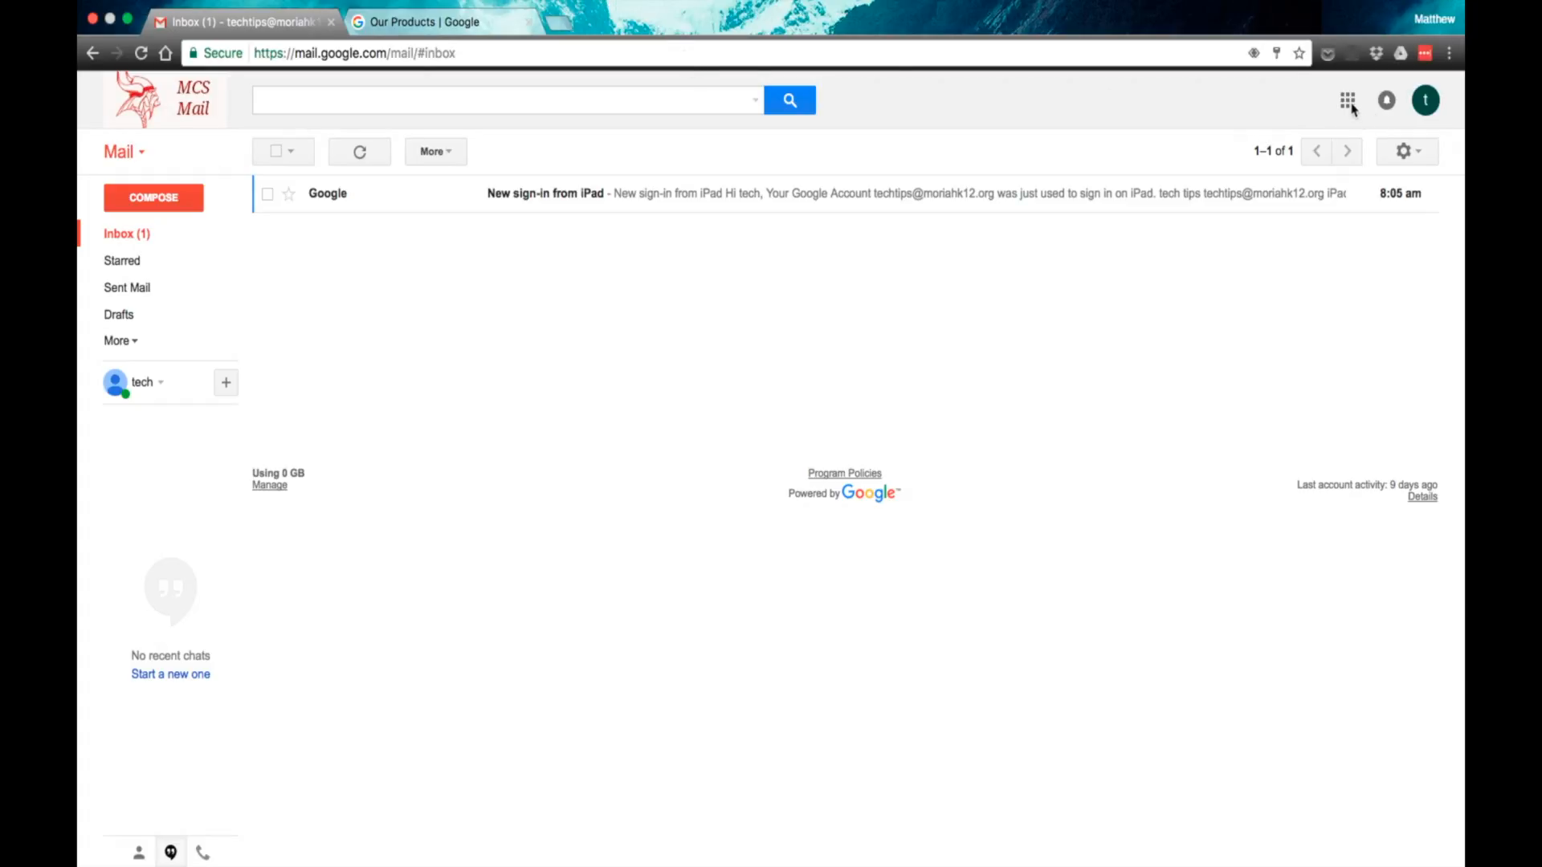
click(1350, 102)
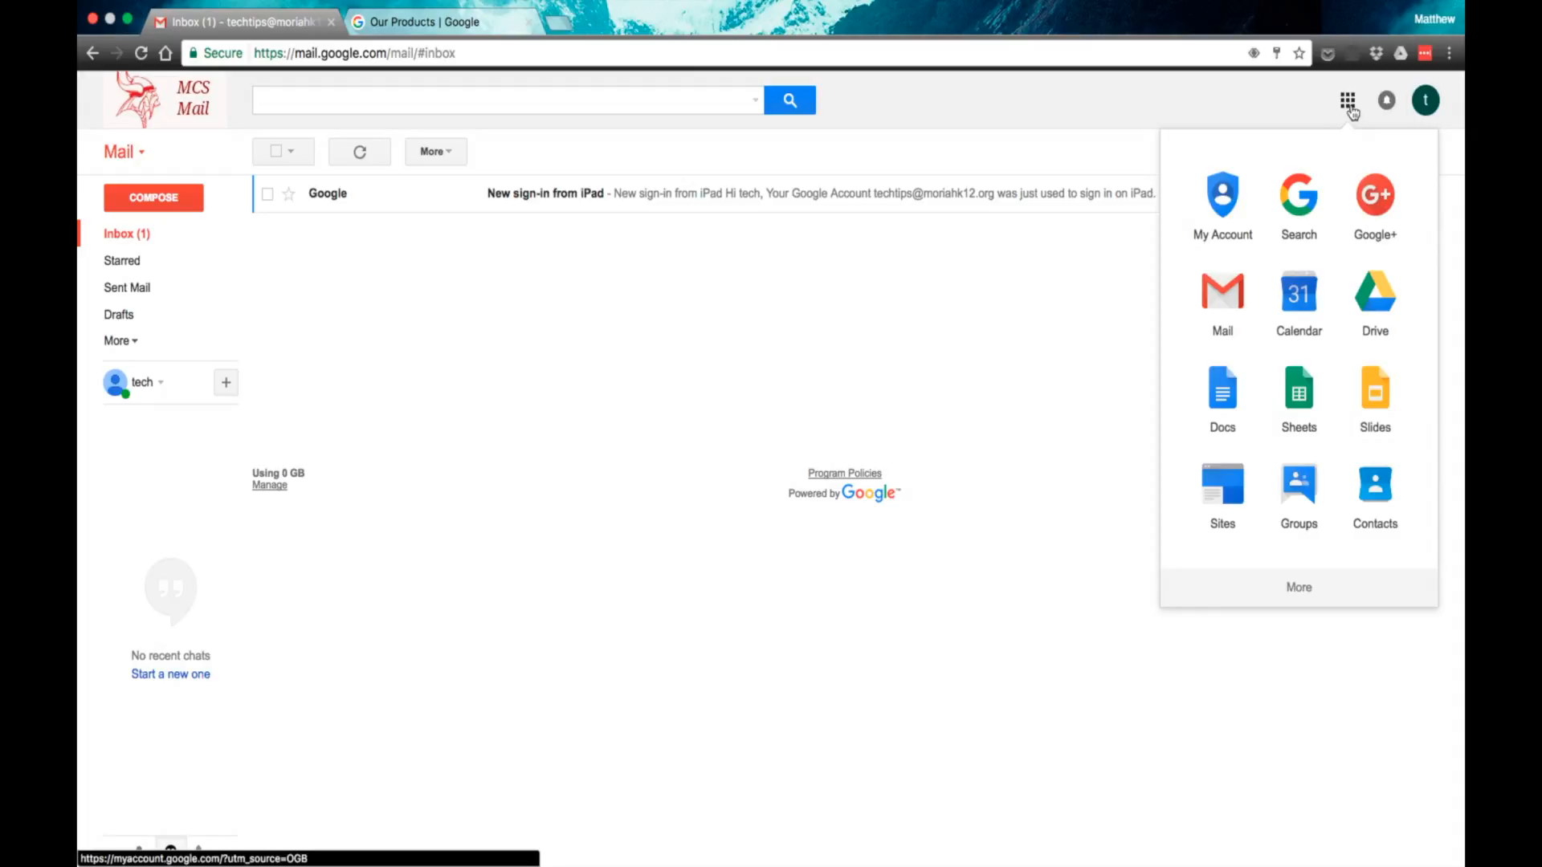
click(1299, 587)
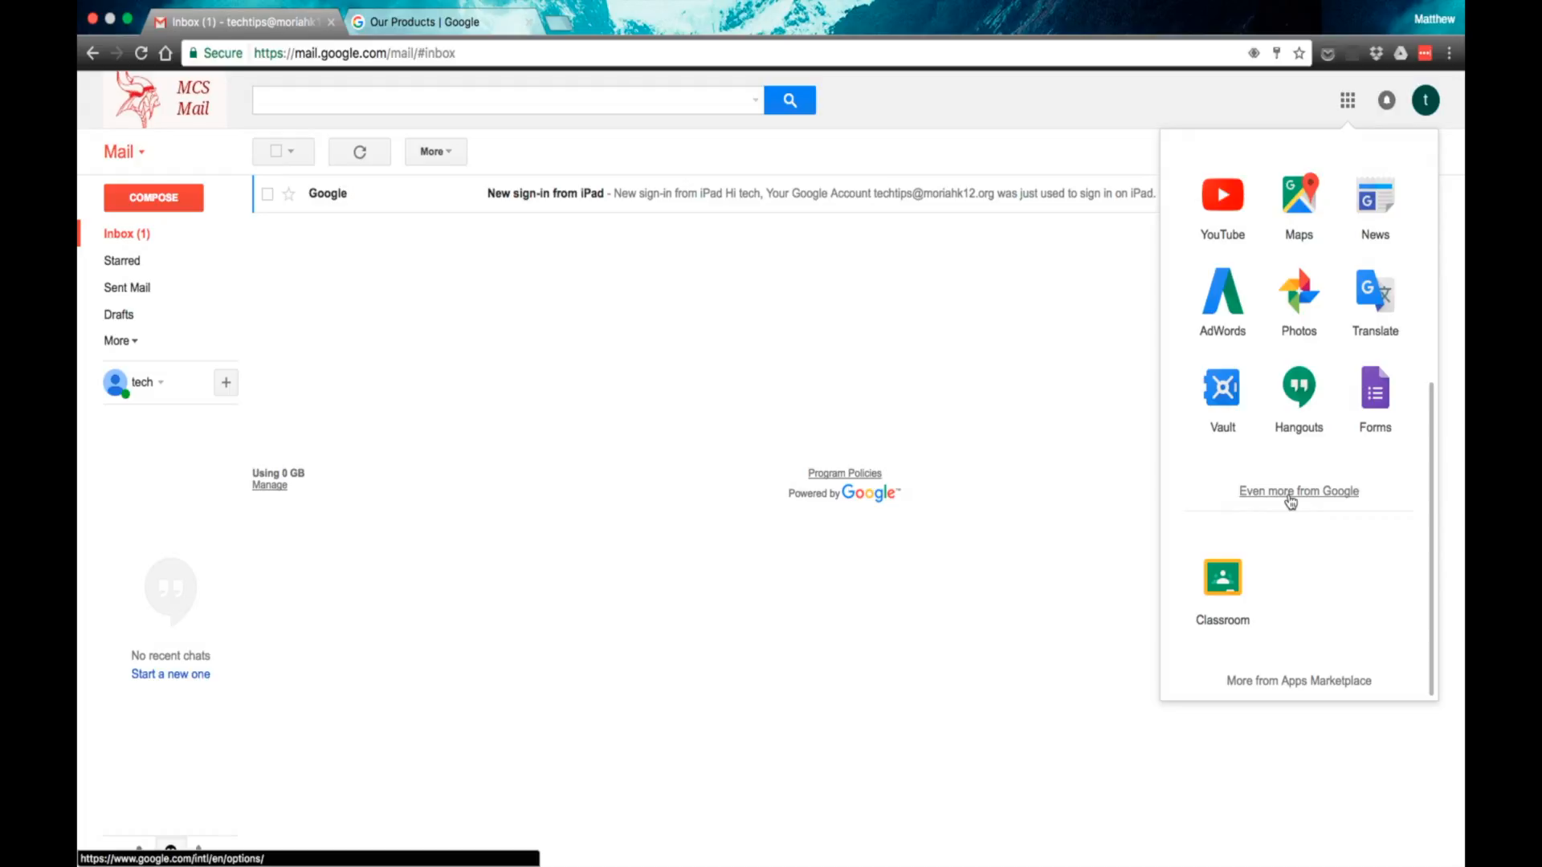
click(480, 23)
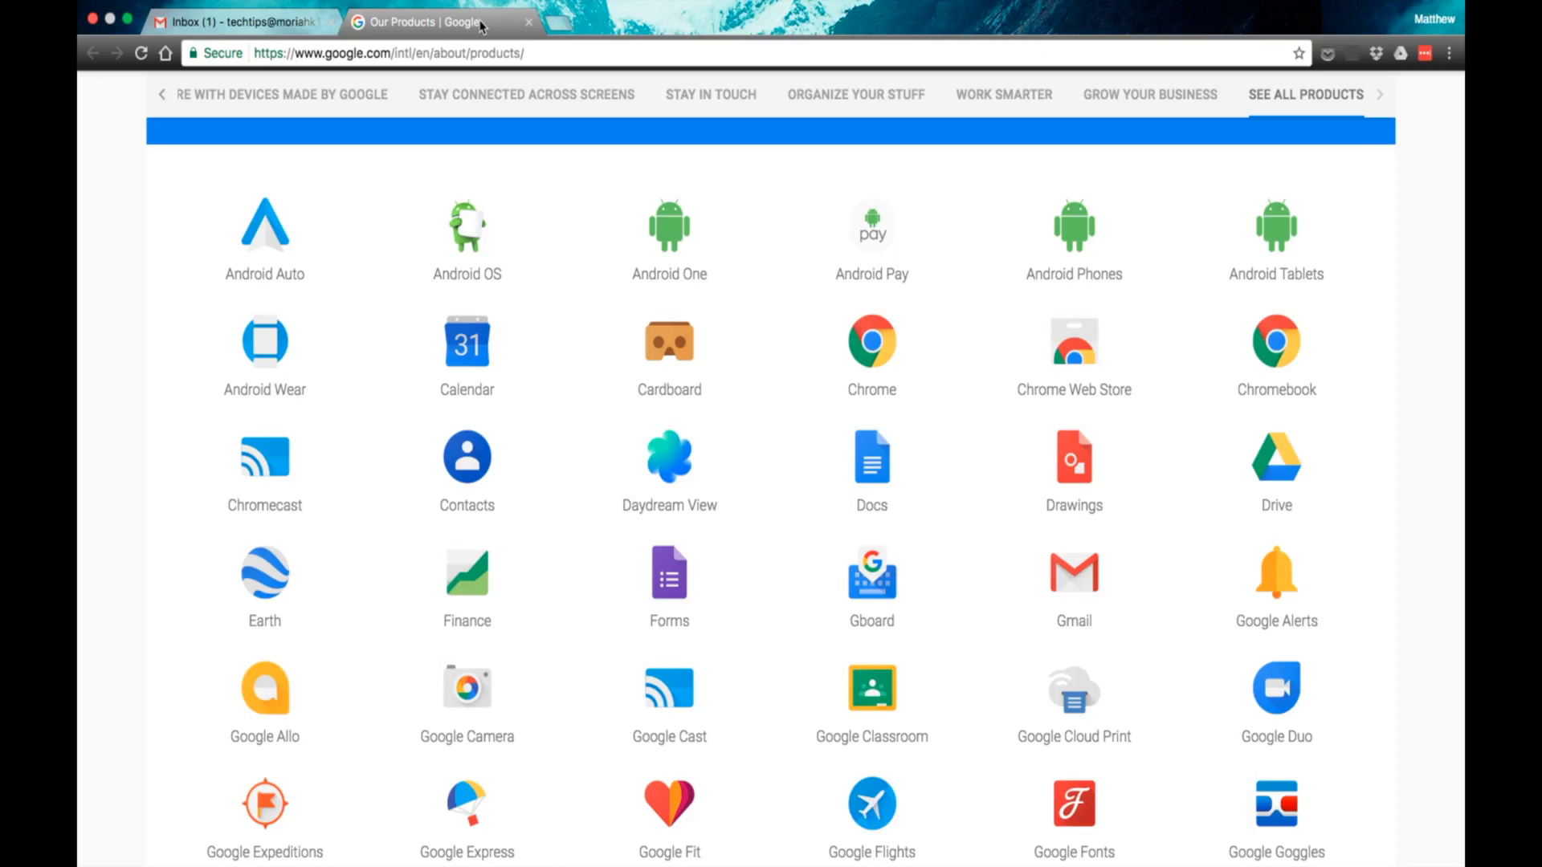
click(878, 725)
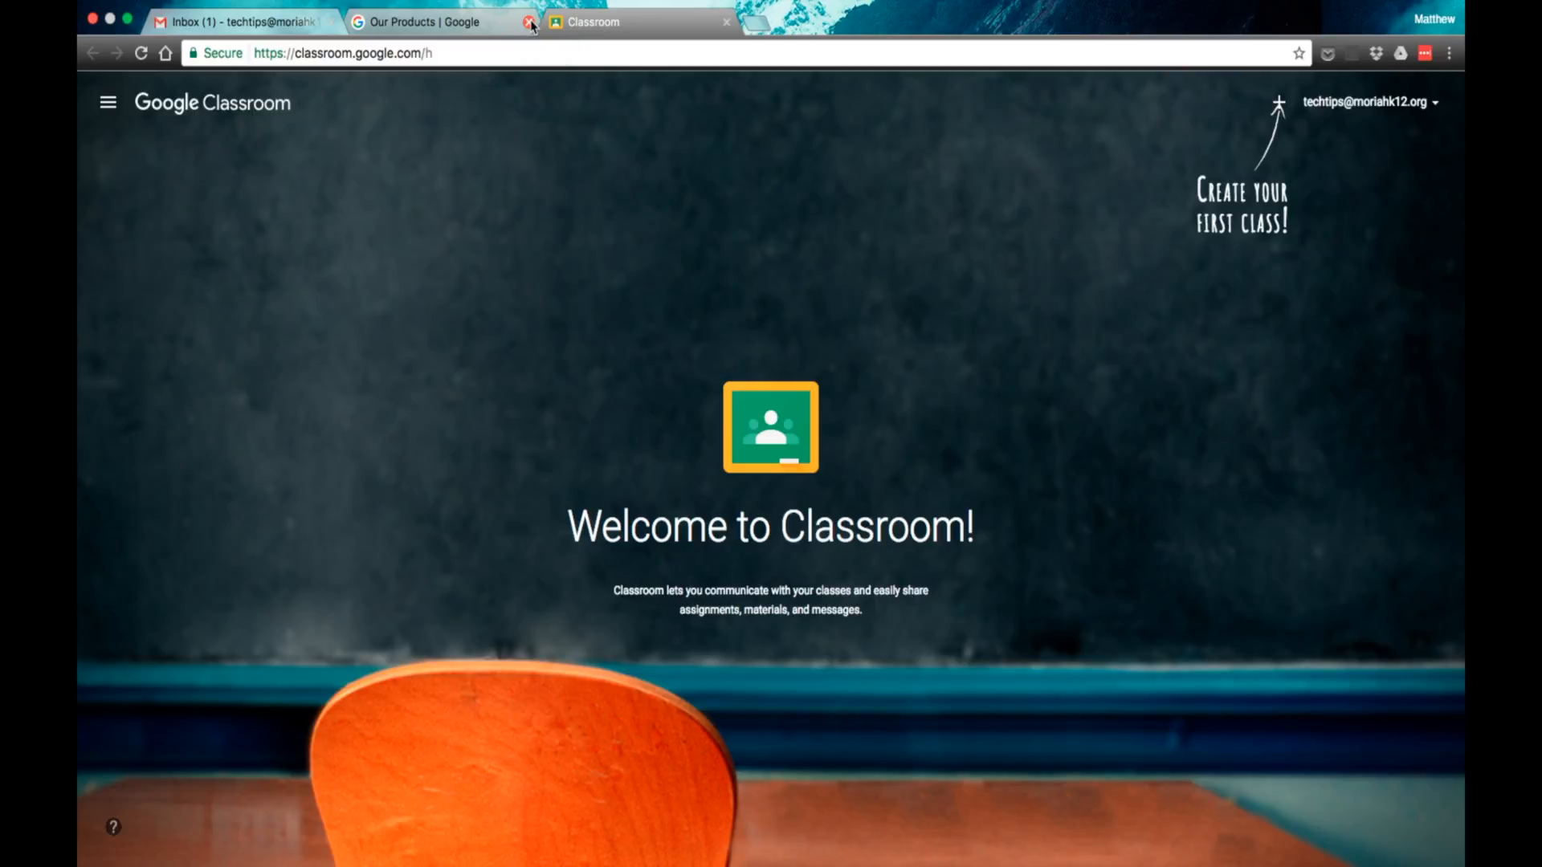
click(529, 23)
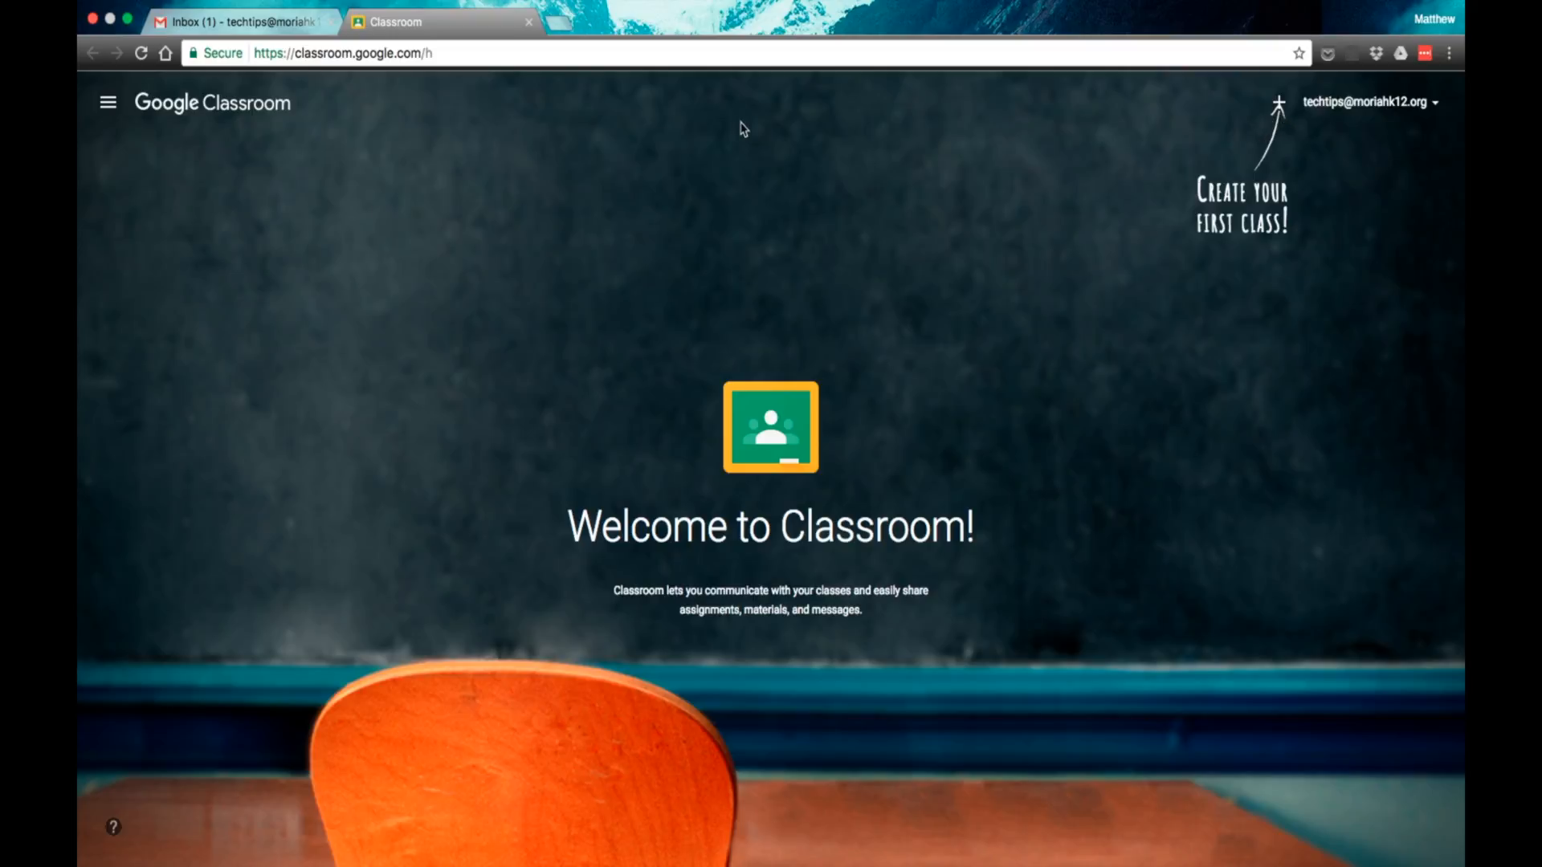
click(108, 106)
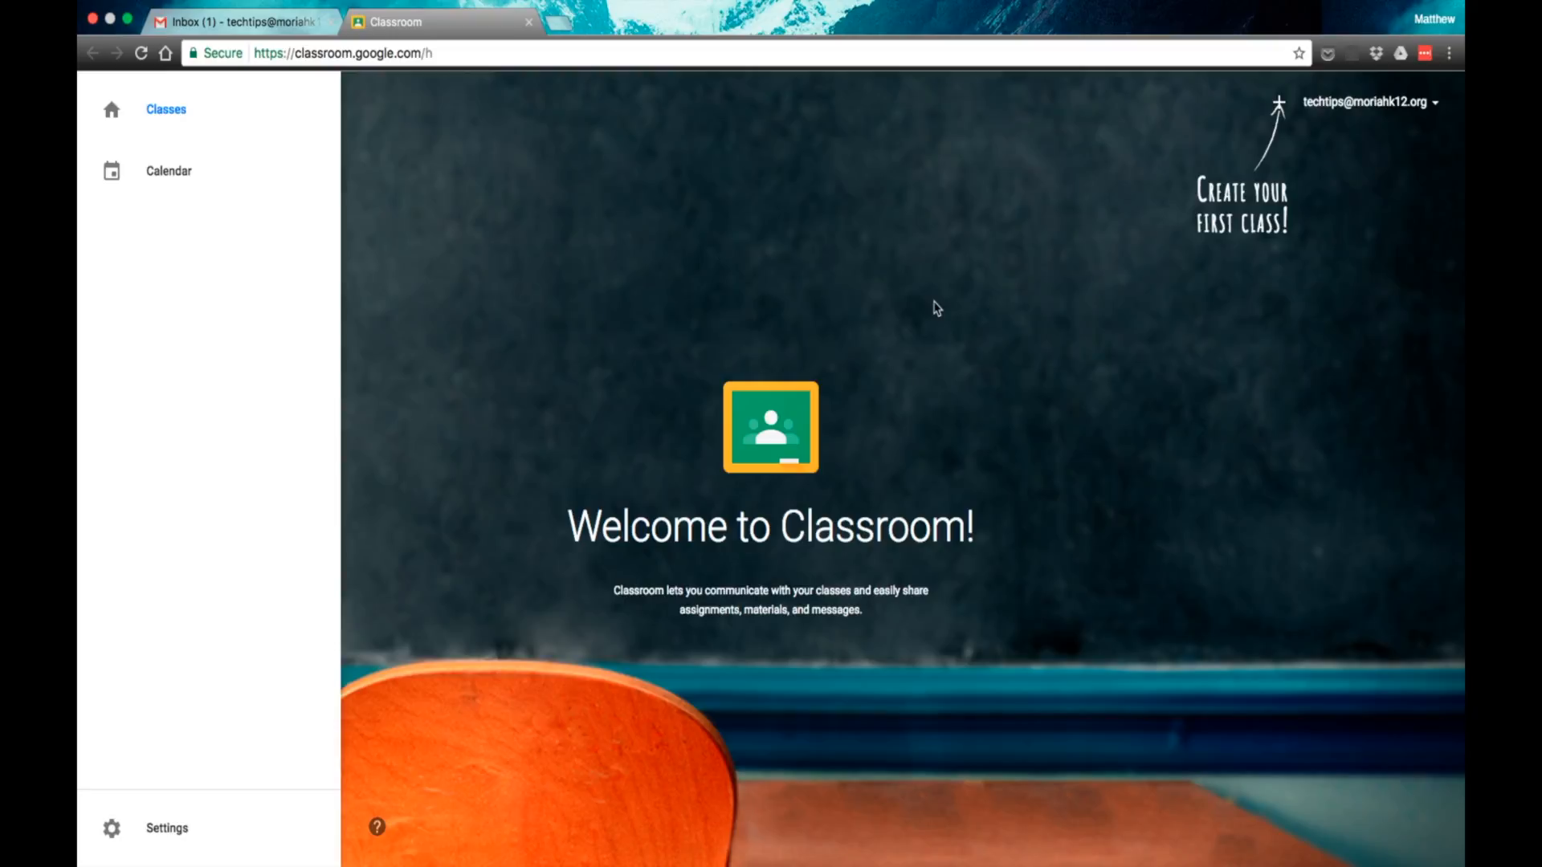
click(1124, 313)
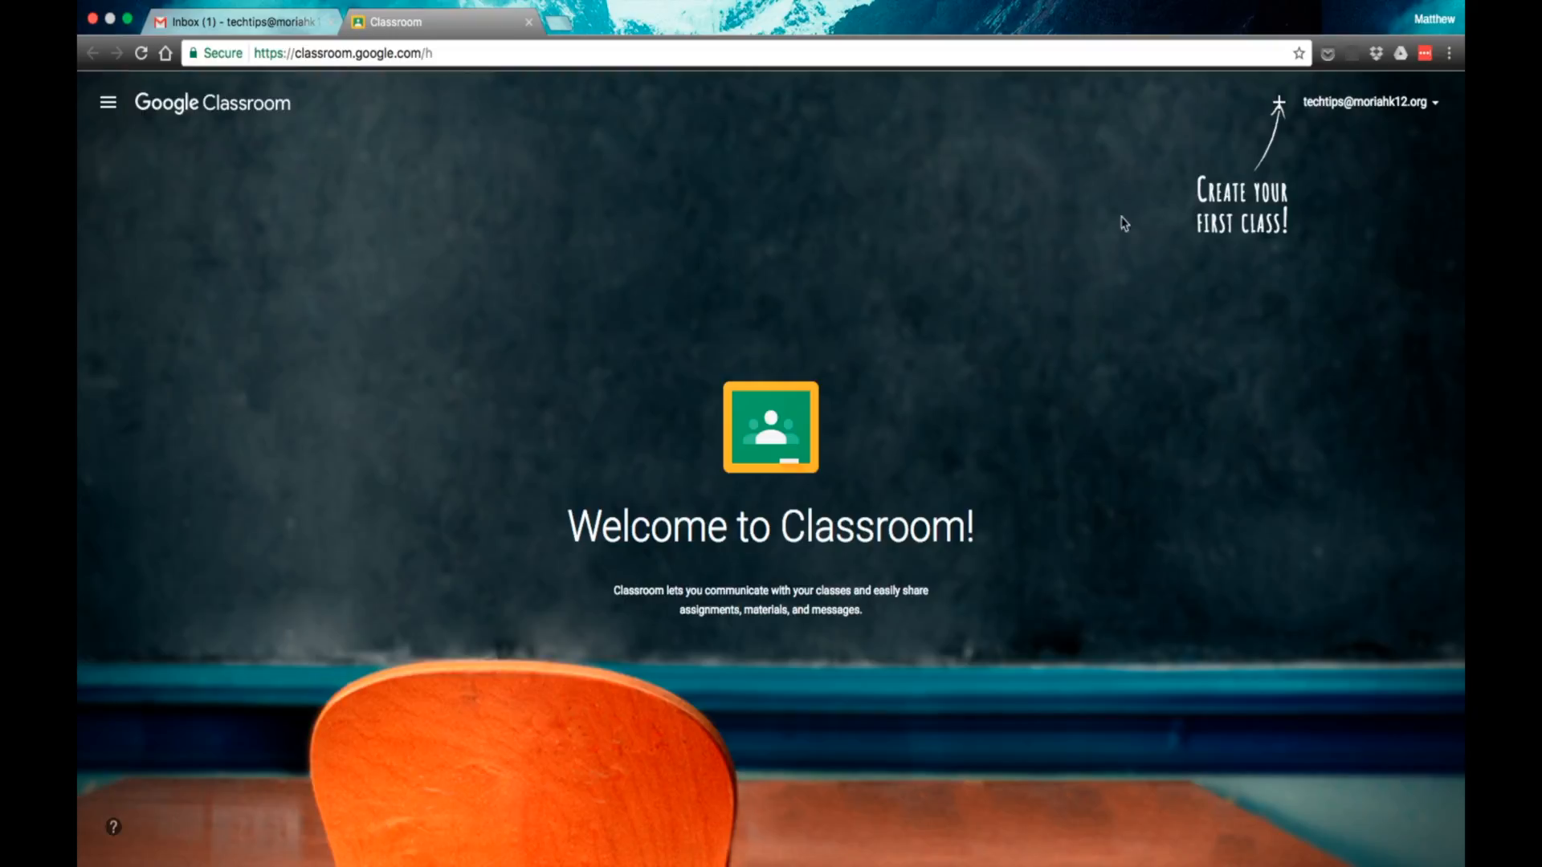
Step: Start creating a new class and enter Science as its class name
click(1279, 104)
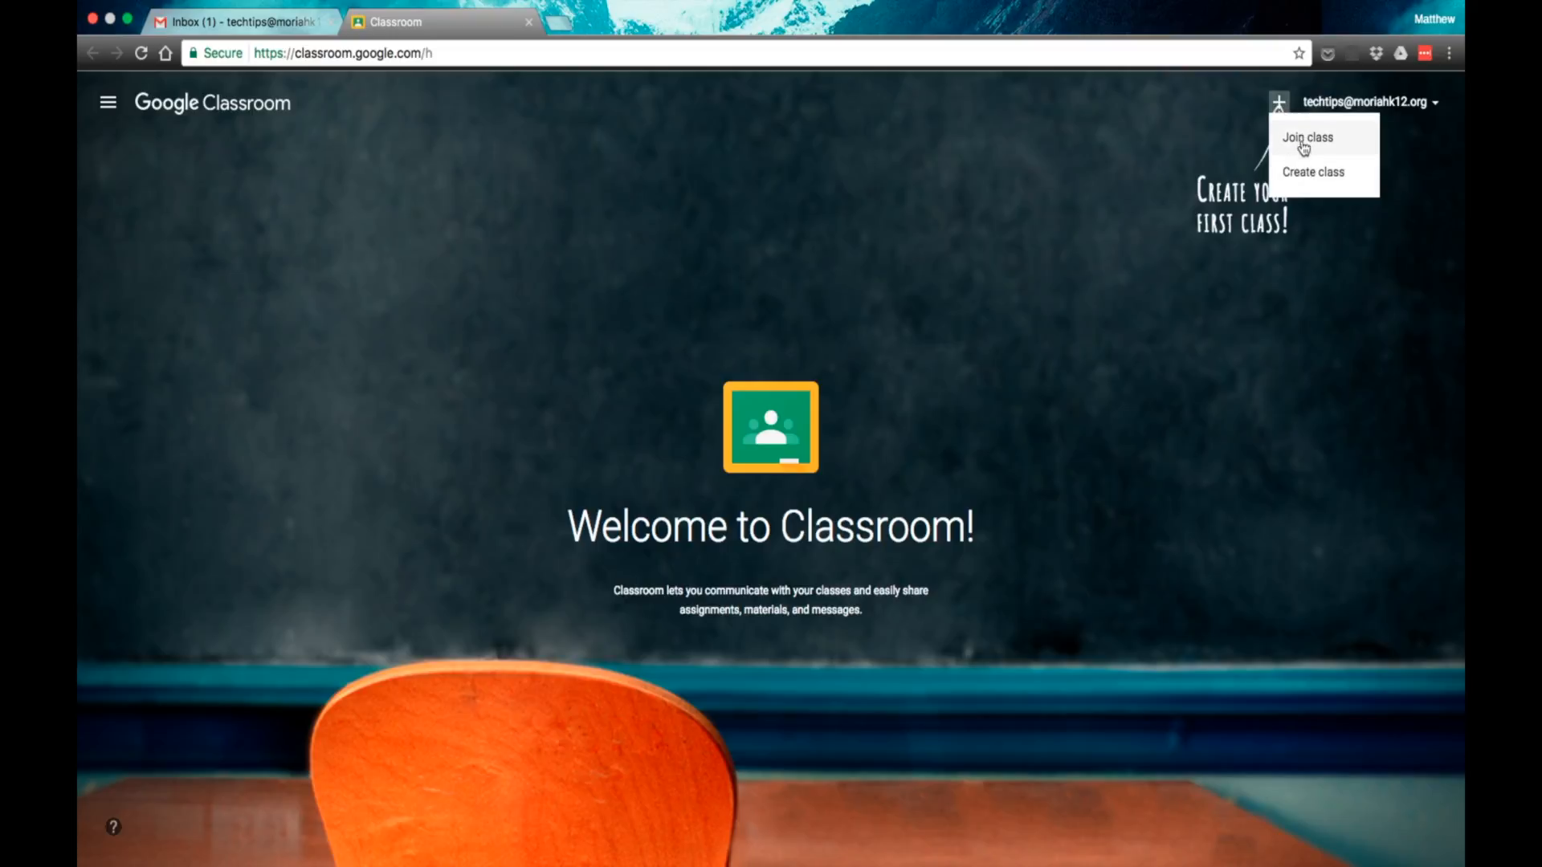
click(1304, 175)
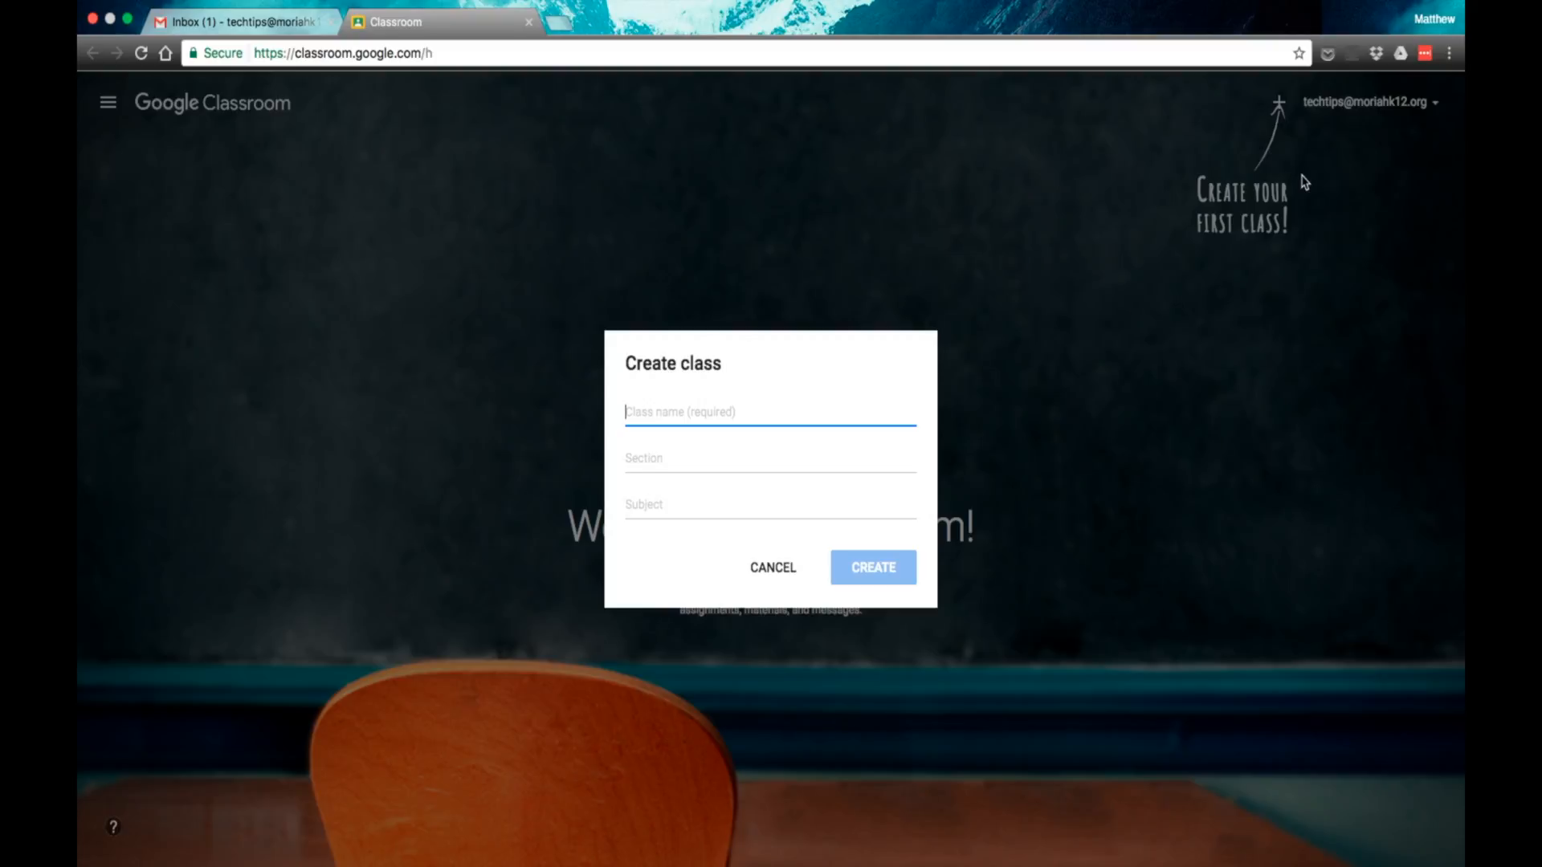
text(Pe)
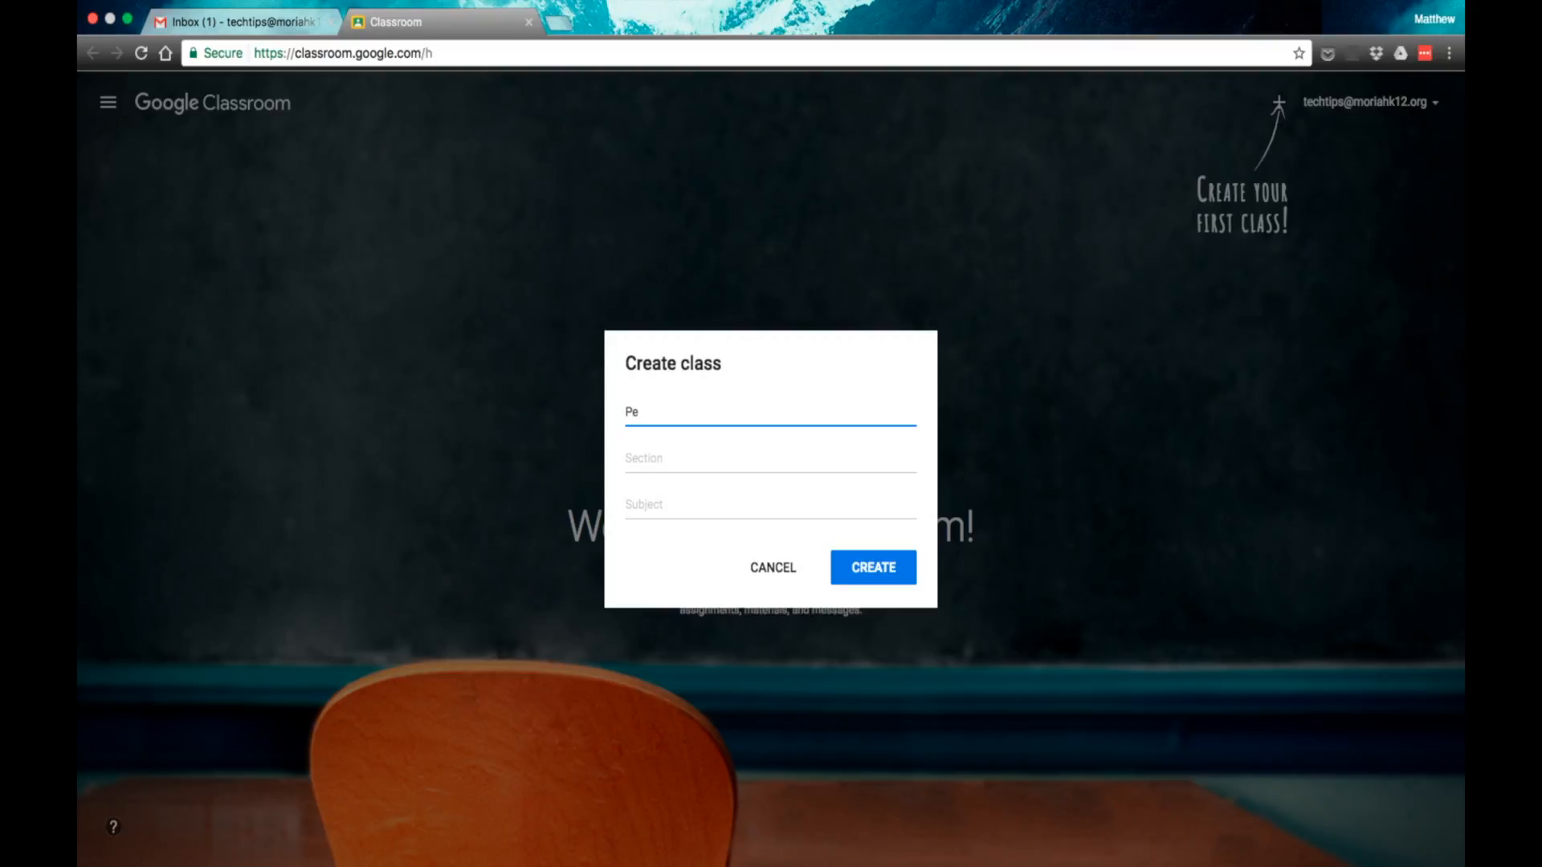
key(BackSpace)
key(BackSpace)
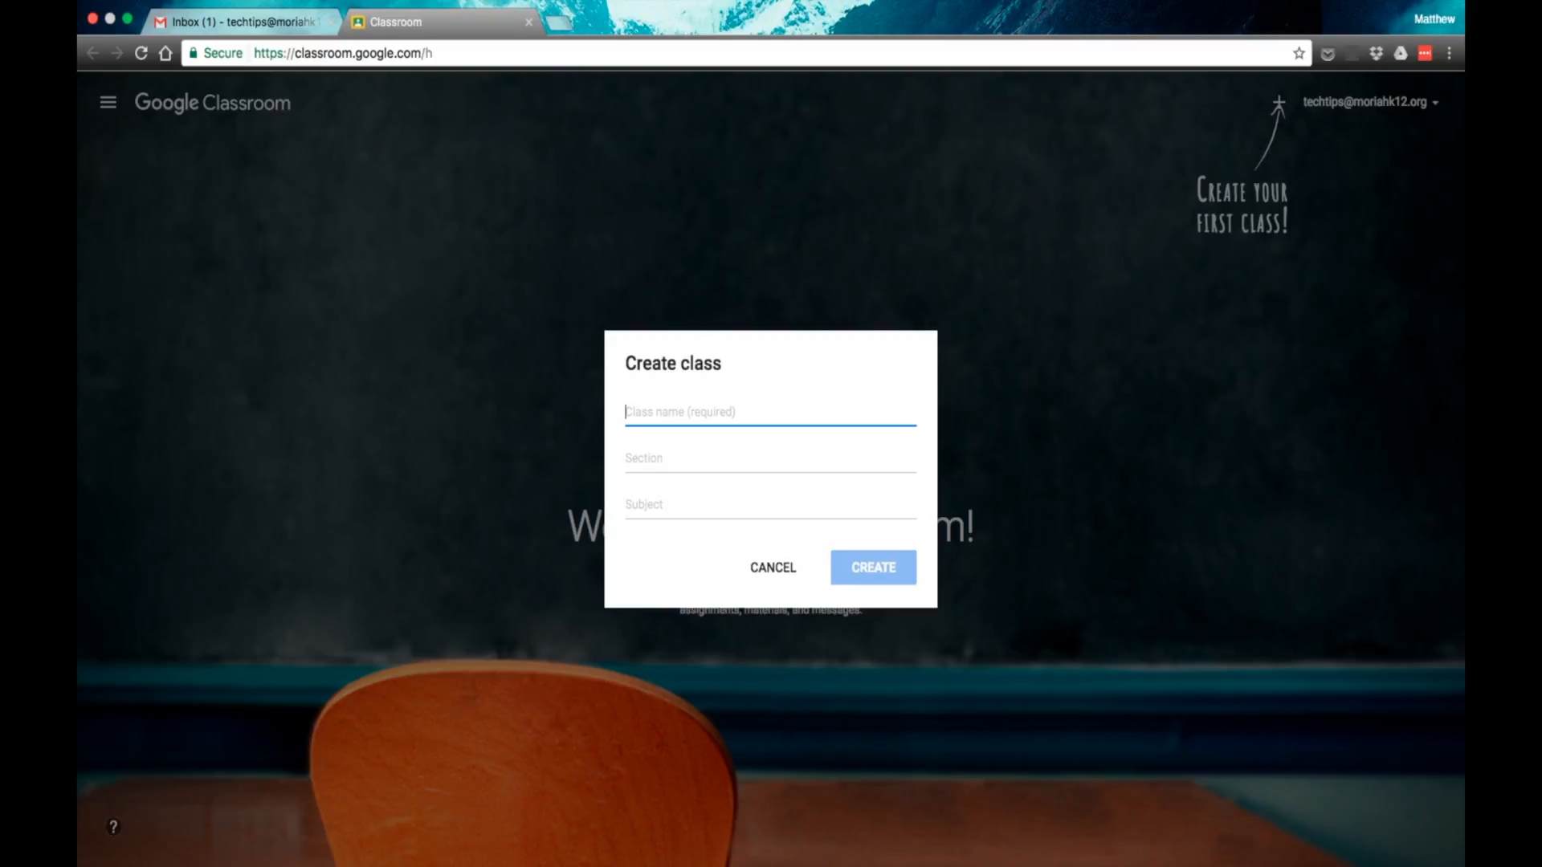
text(Science)
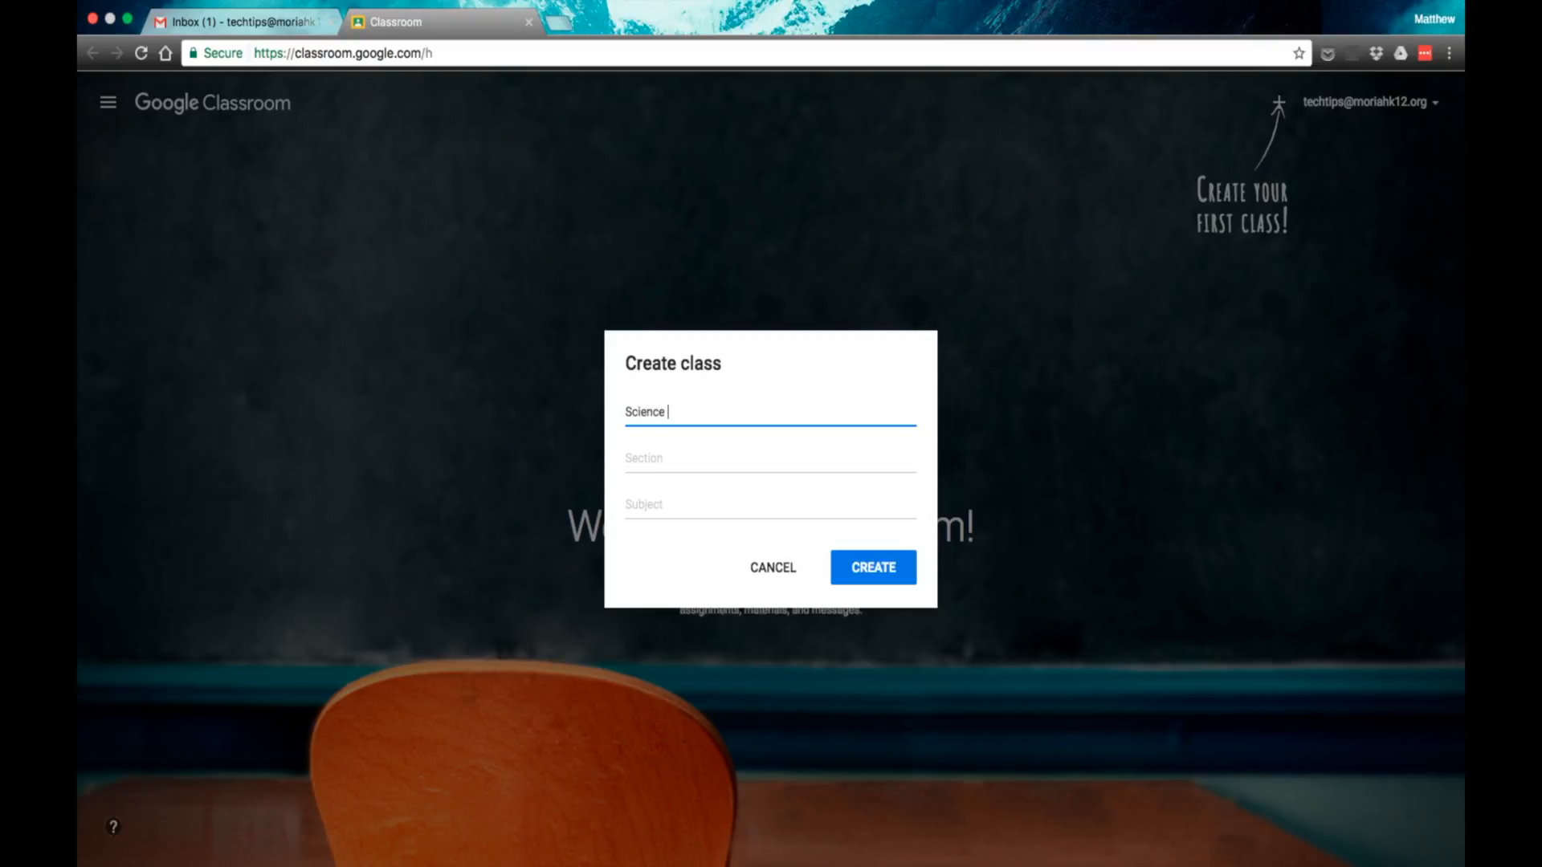
Step: Create the class with the section Period 1 and the subject Science, and dismiss the introductory tip
key(Tab)
text(Period )
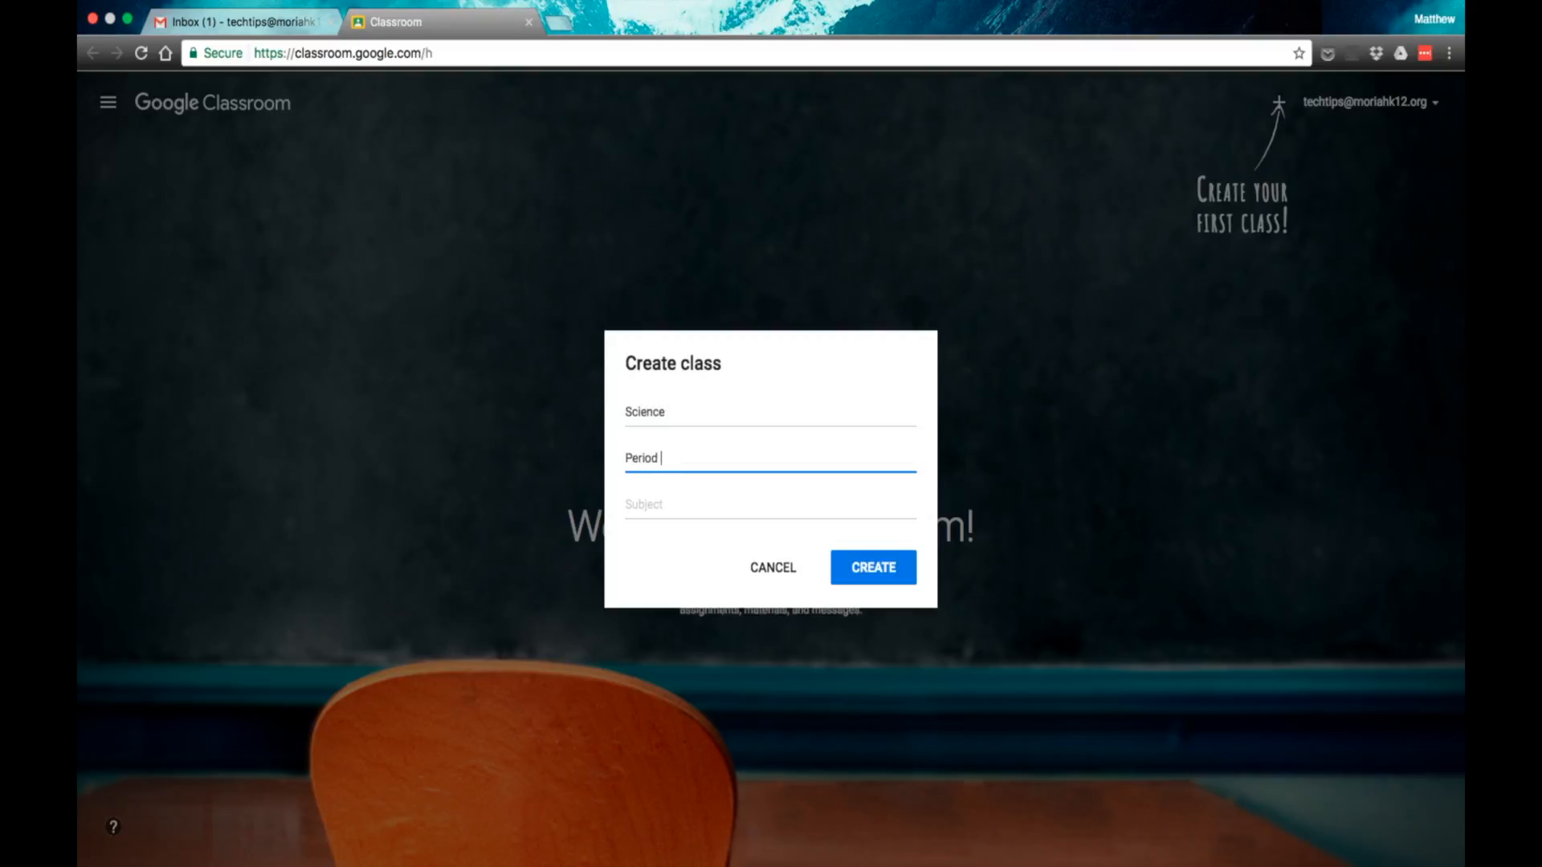
text(1)
key(Tab)
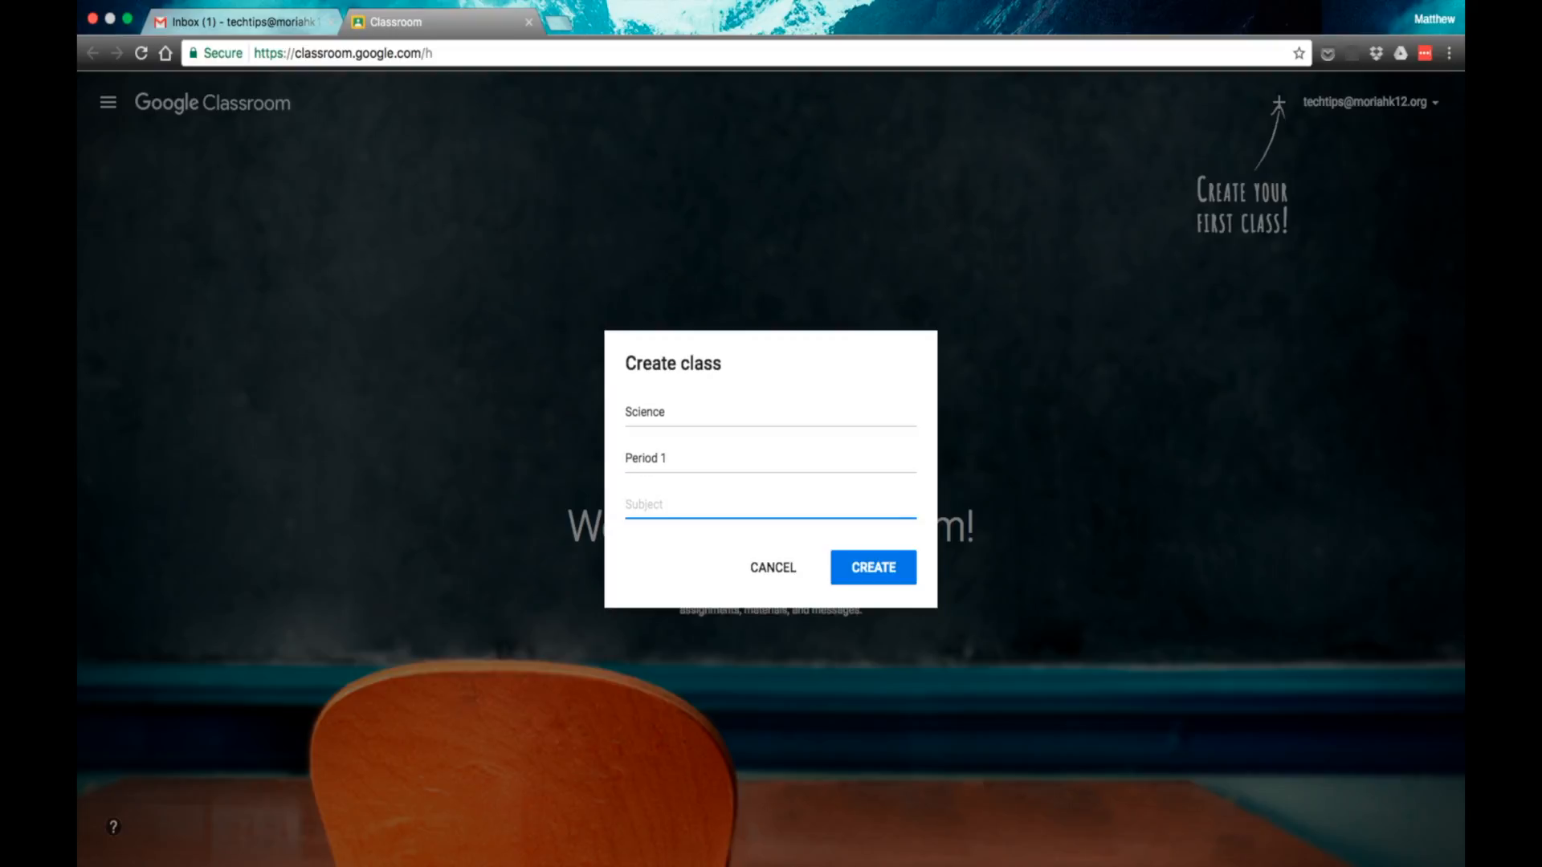
text(Science)
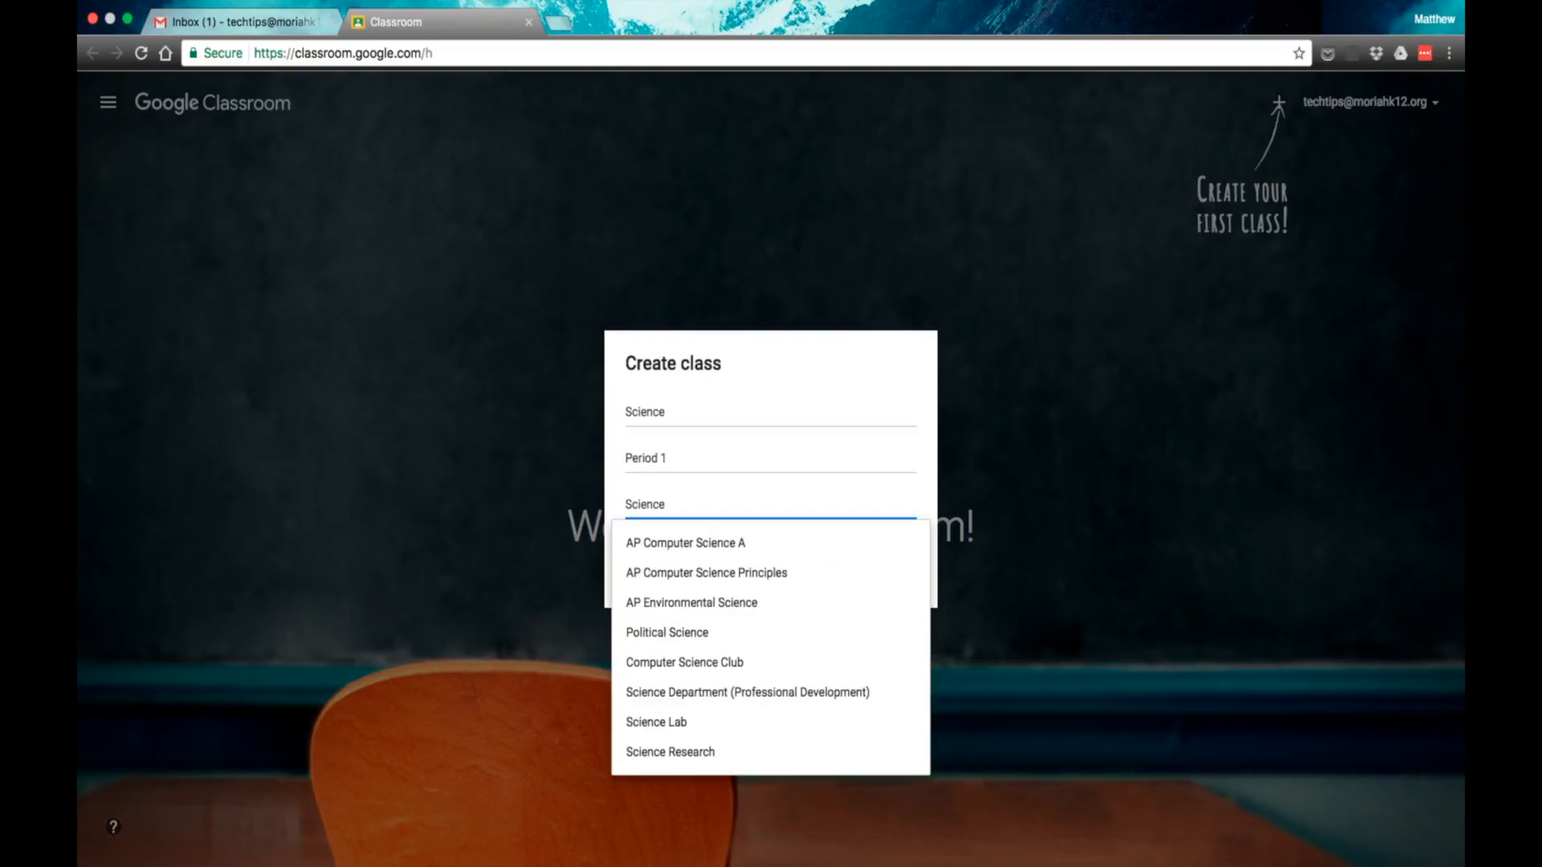
click(1214, 391)
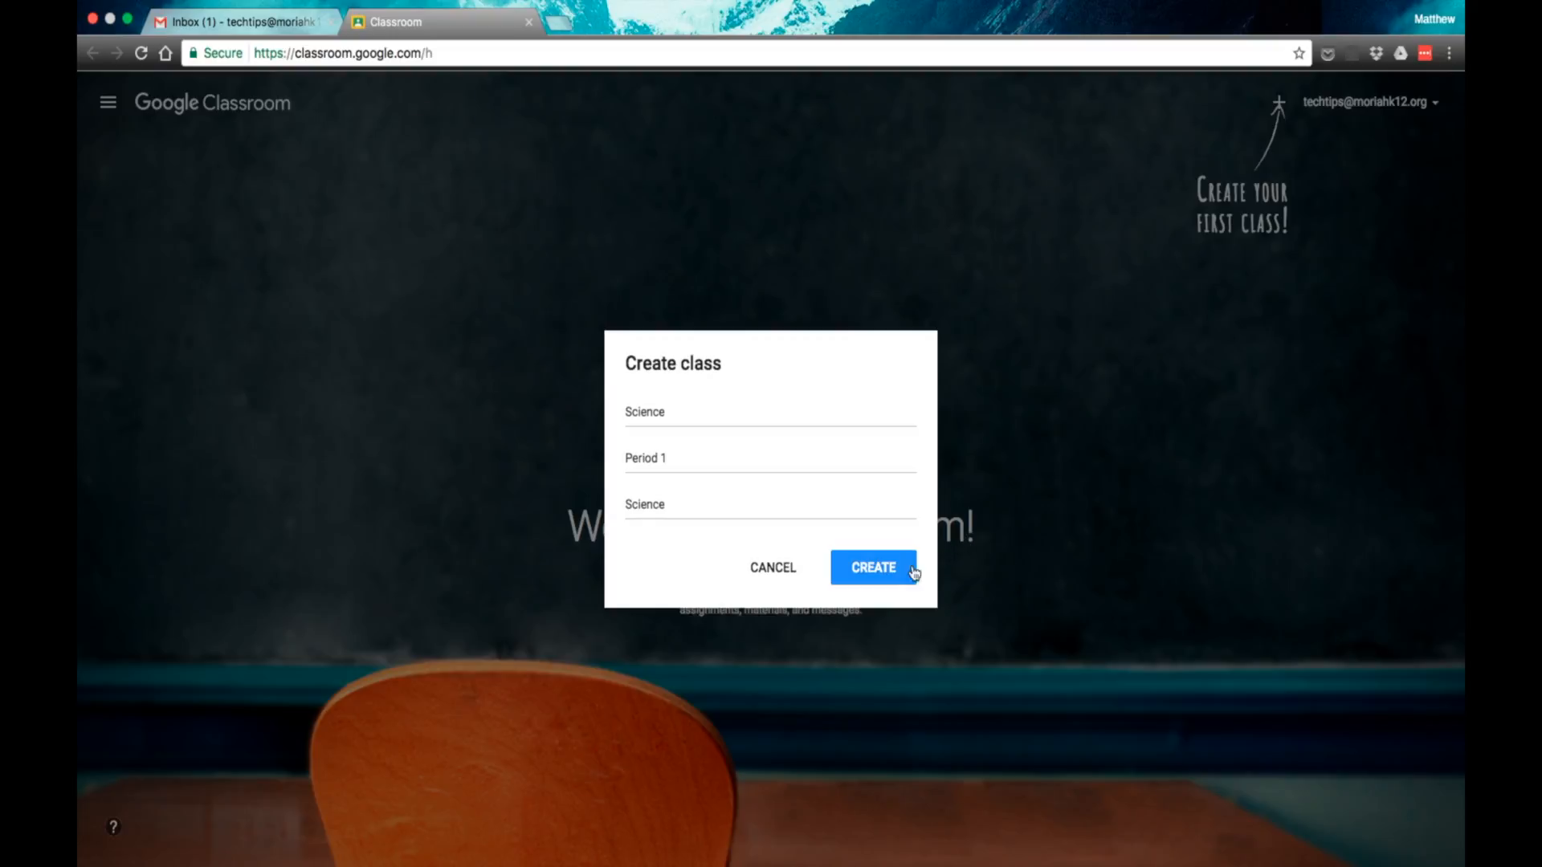
click(888, 568)
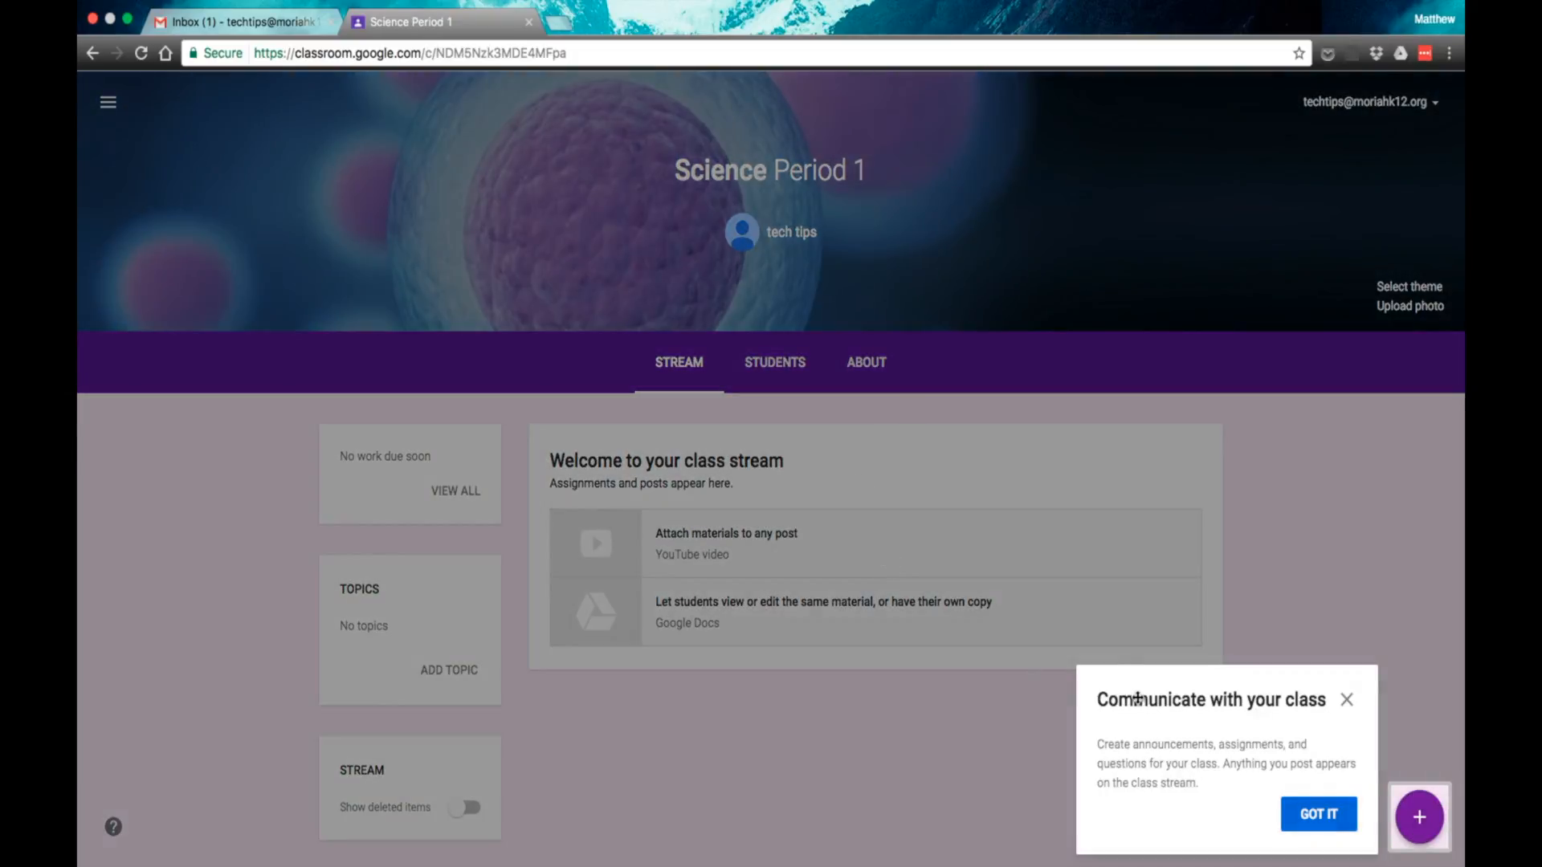
click(1346, 701)
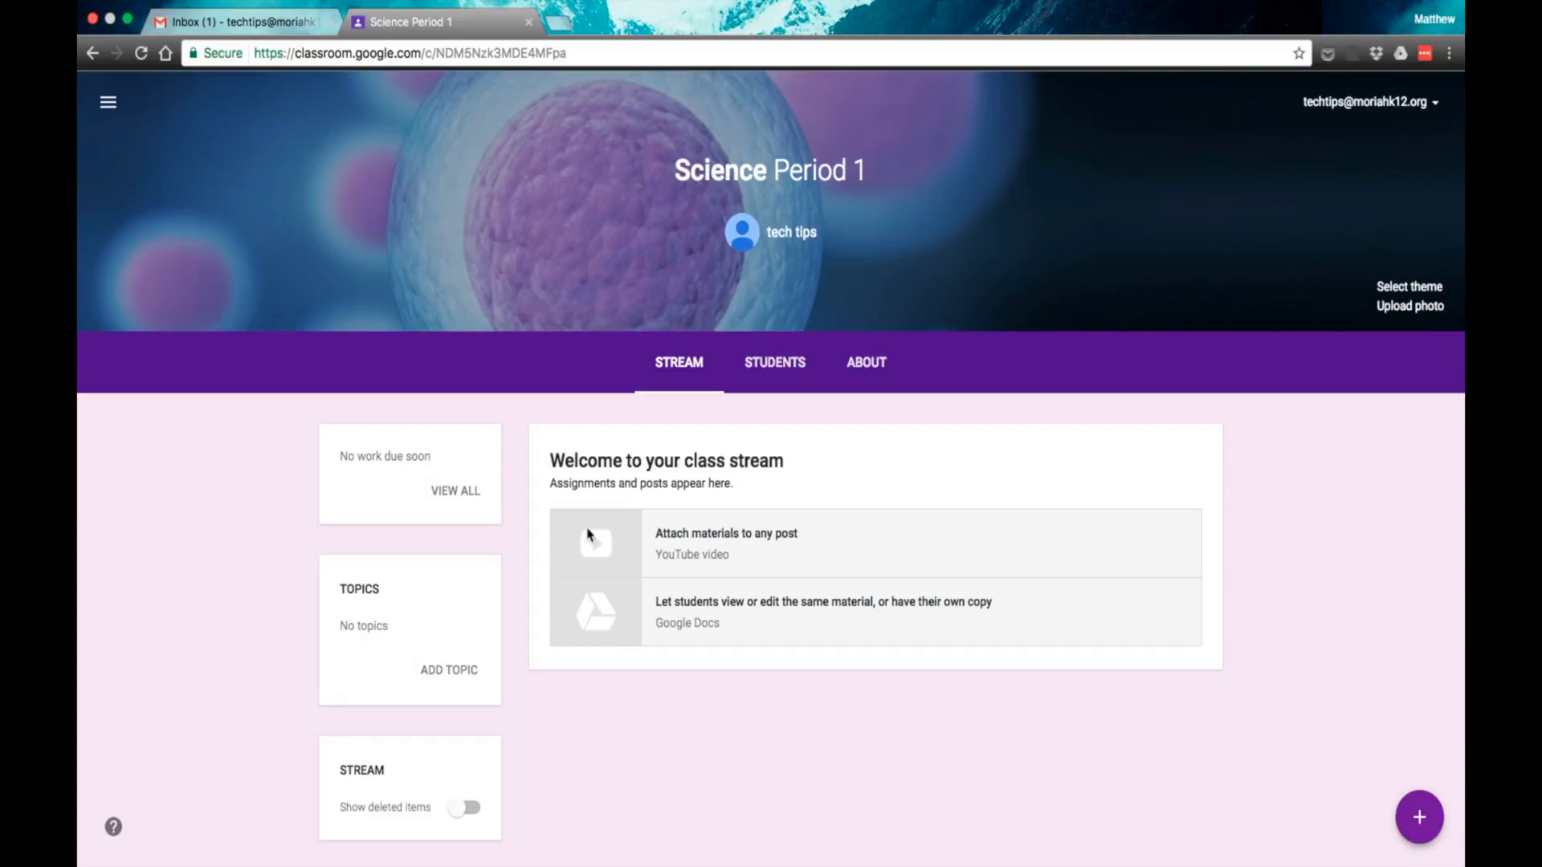
Step: Review the class's student list page and the available options for who can post and comment
click(776, 365)
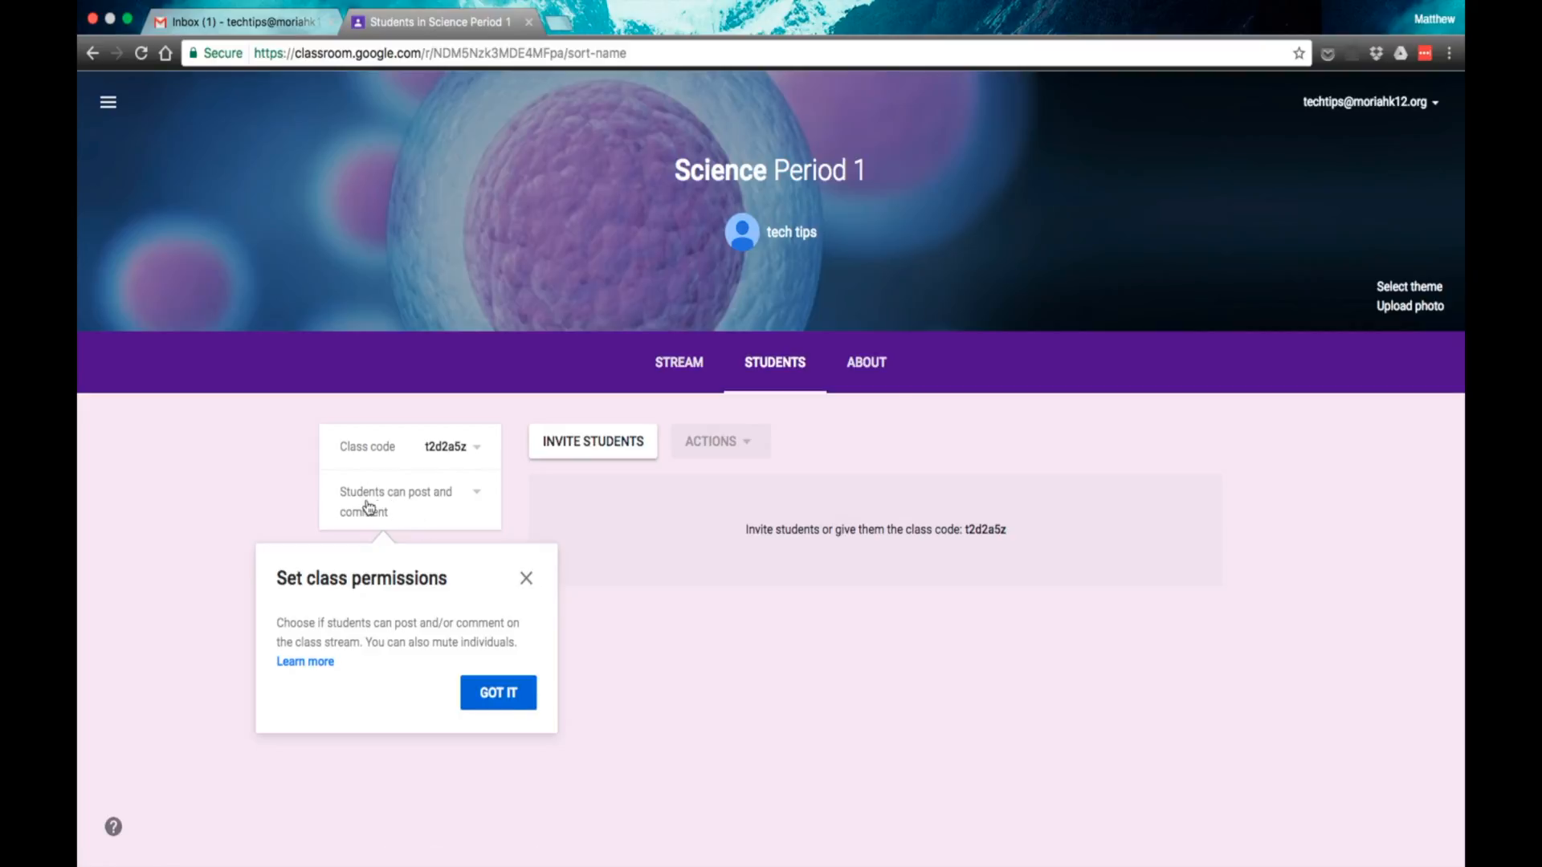
click(526, 578)
click(481, 497)
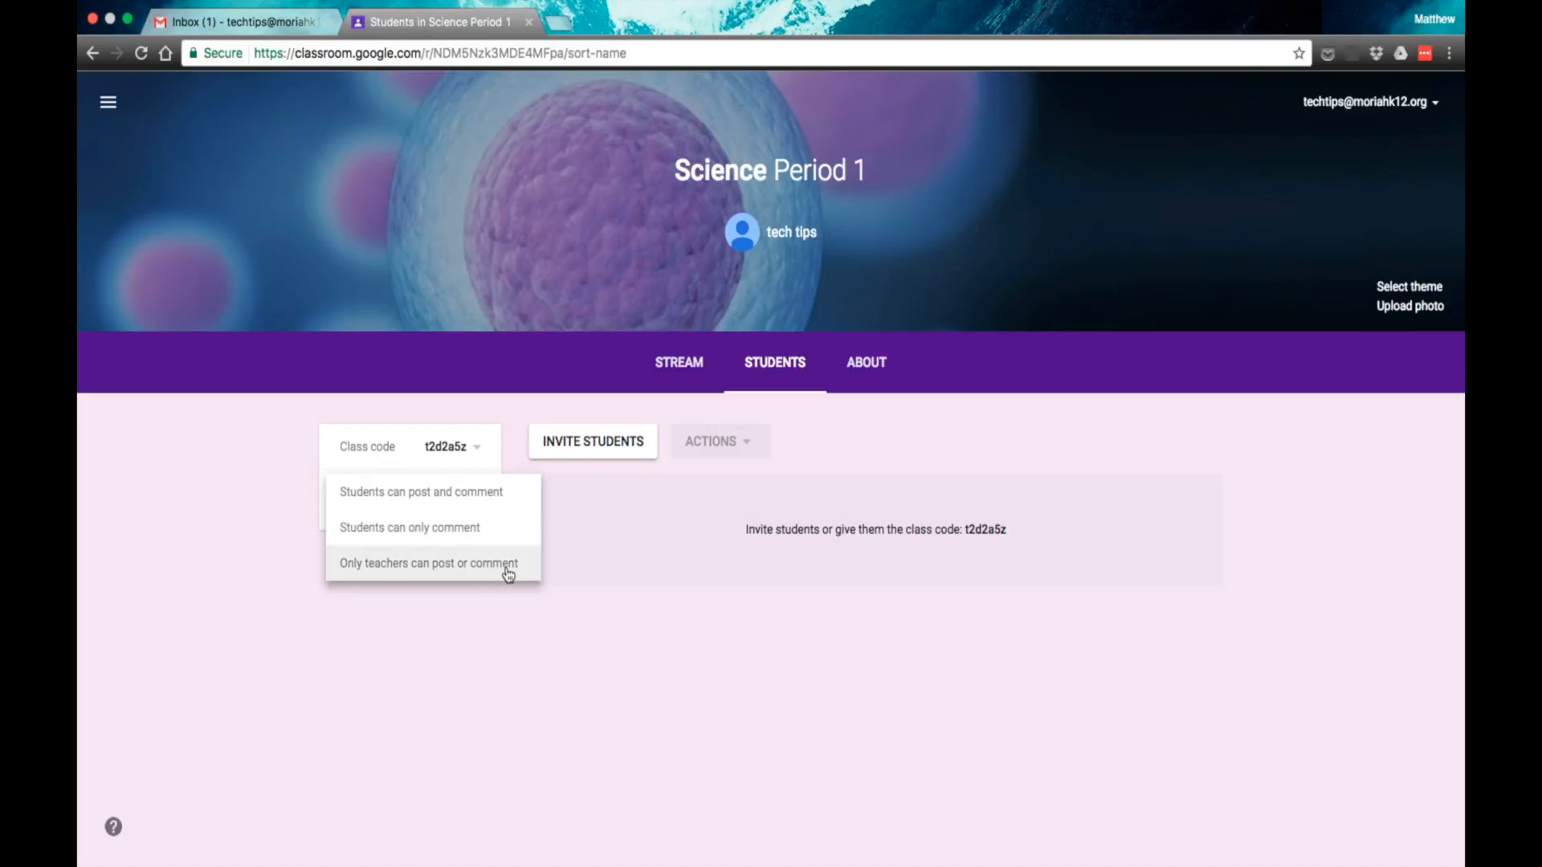
click(596, 531)
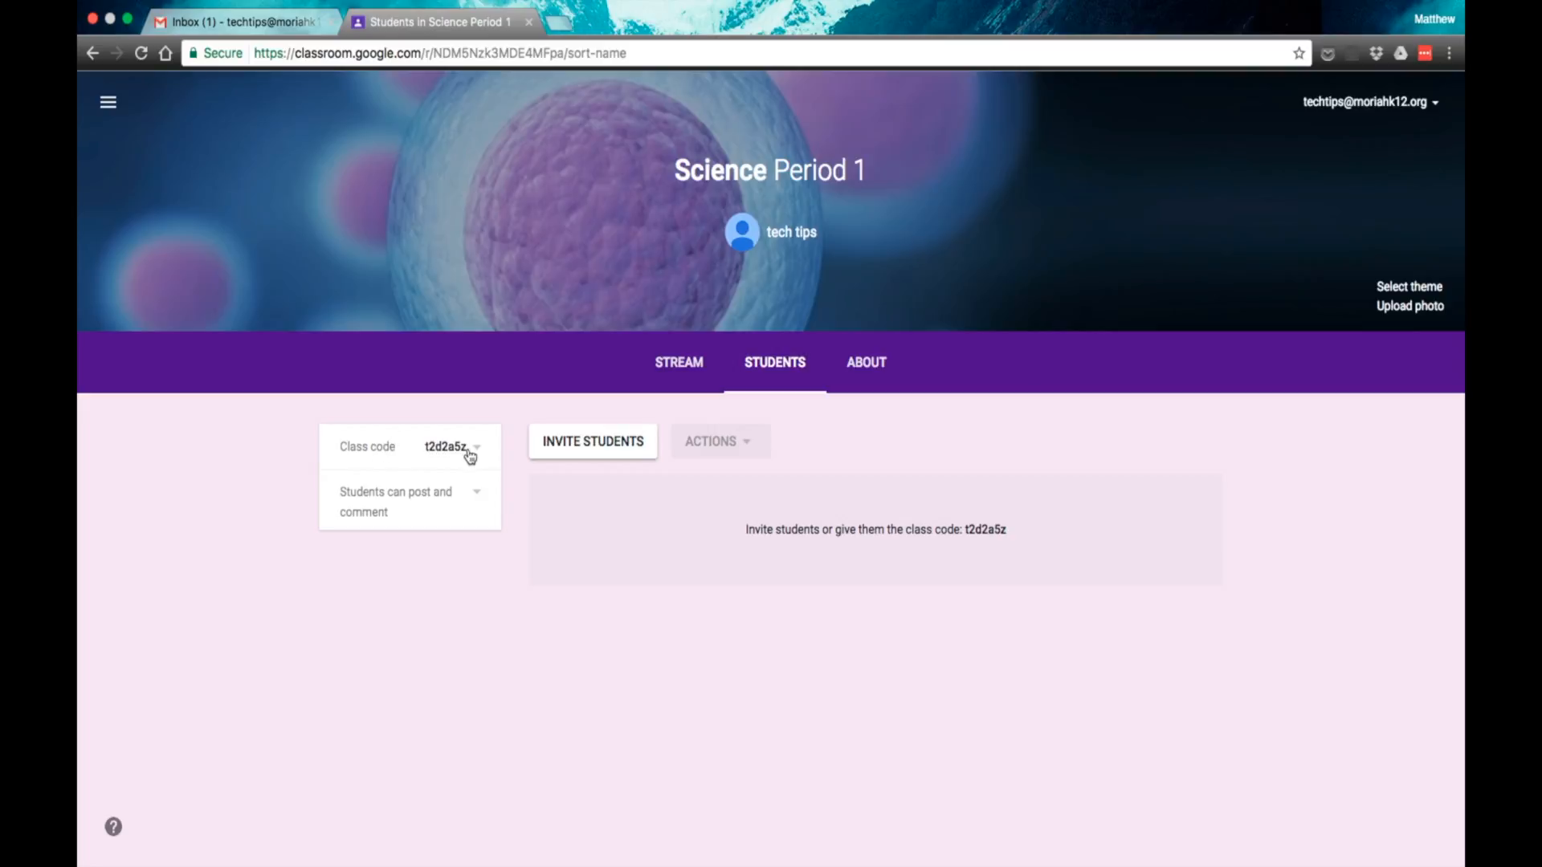
click(615, 442)
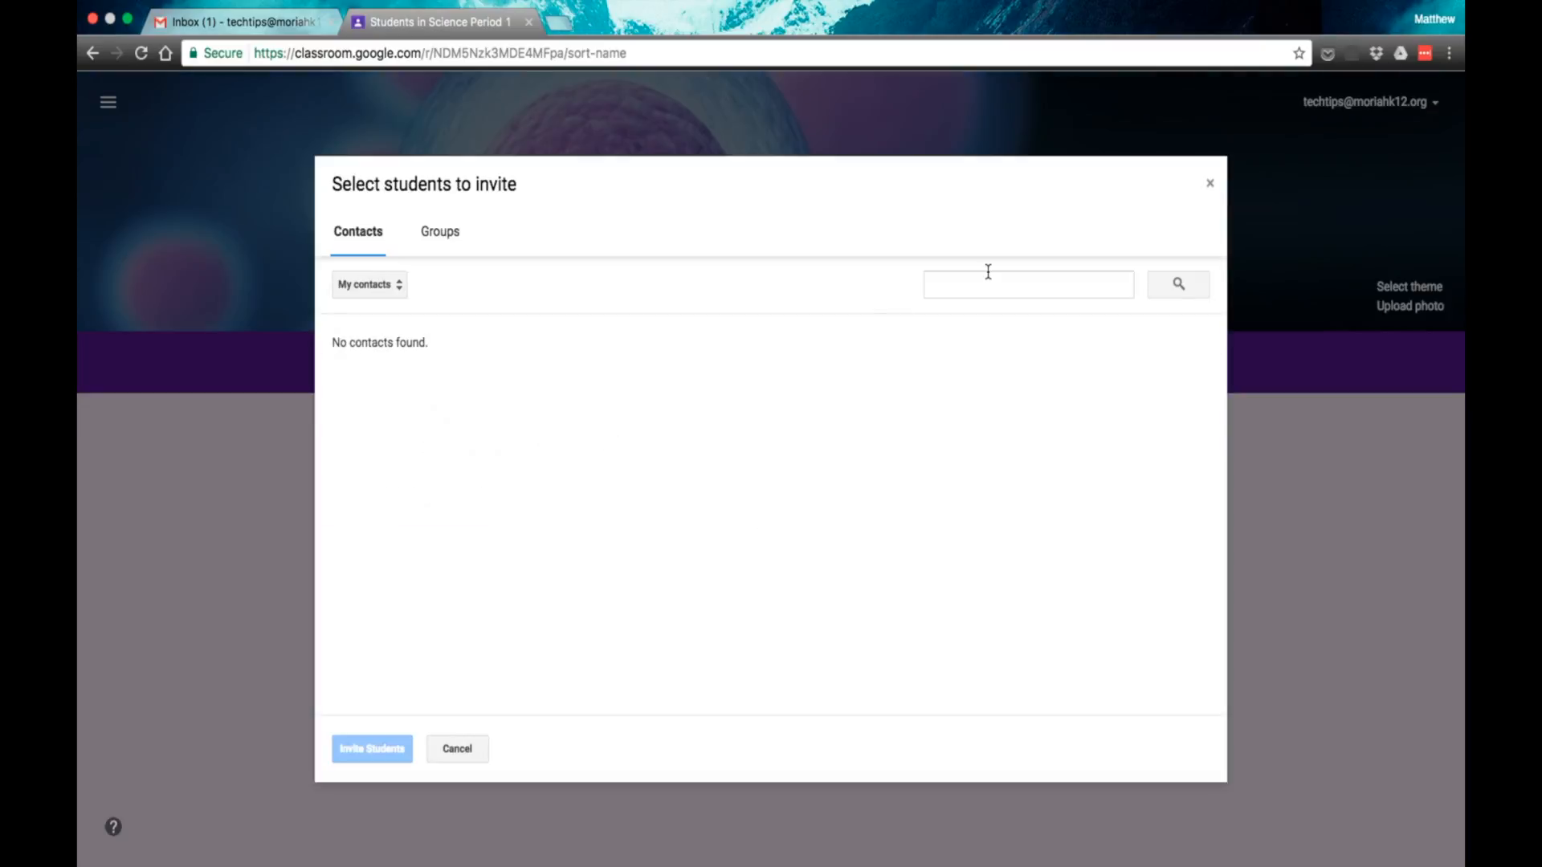
click(958, 274)
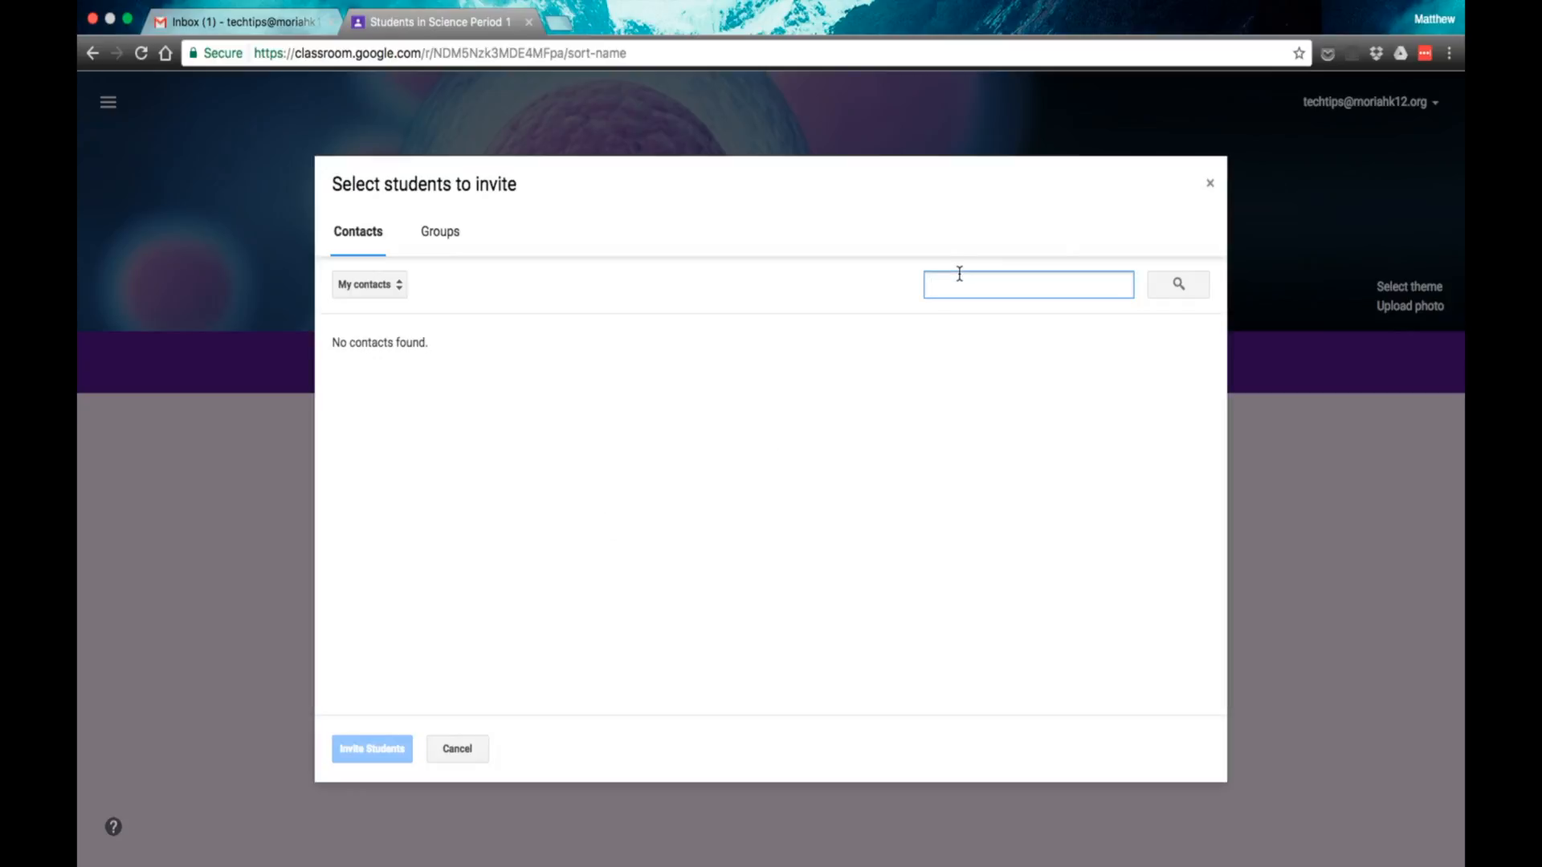
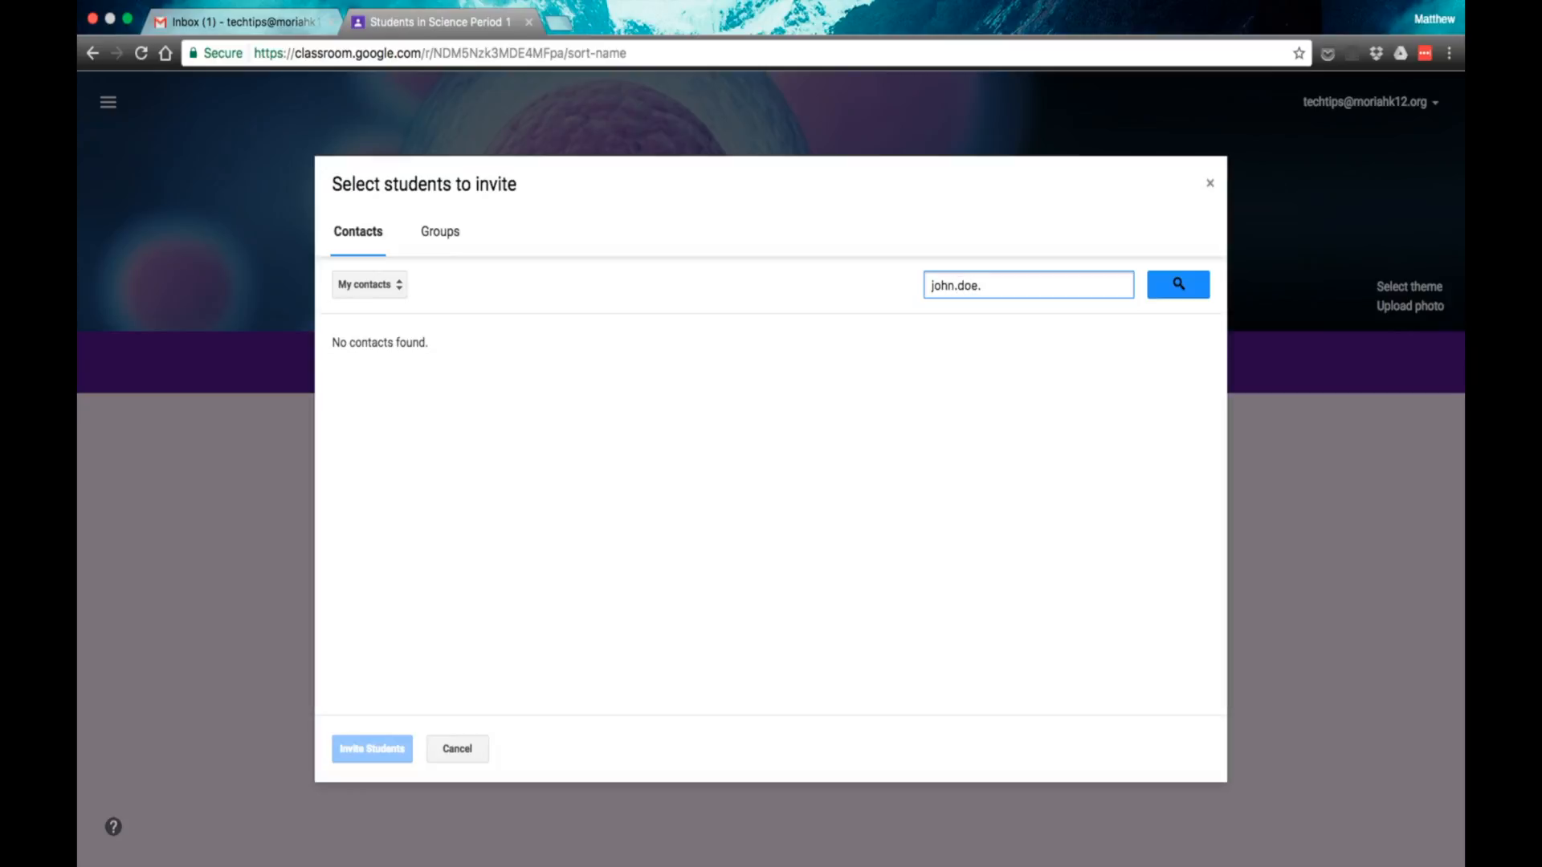
click(477, 756)
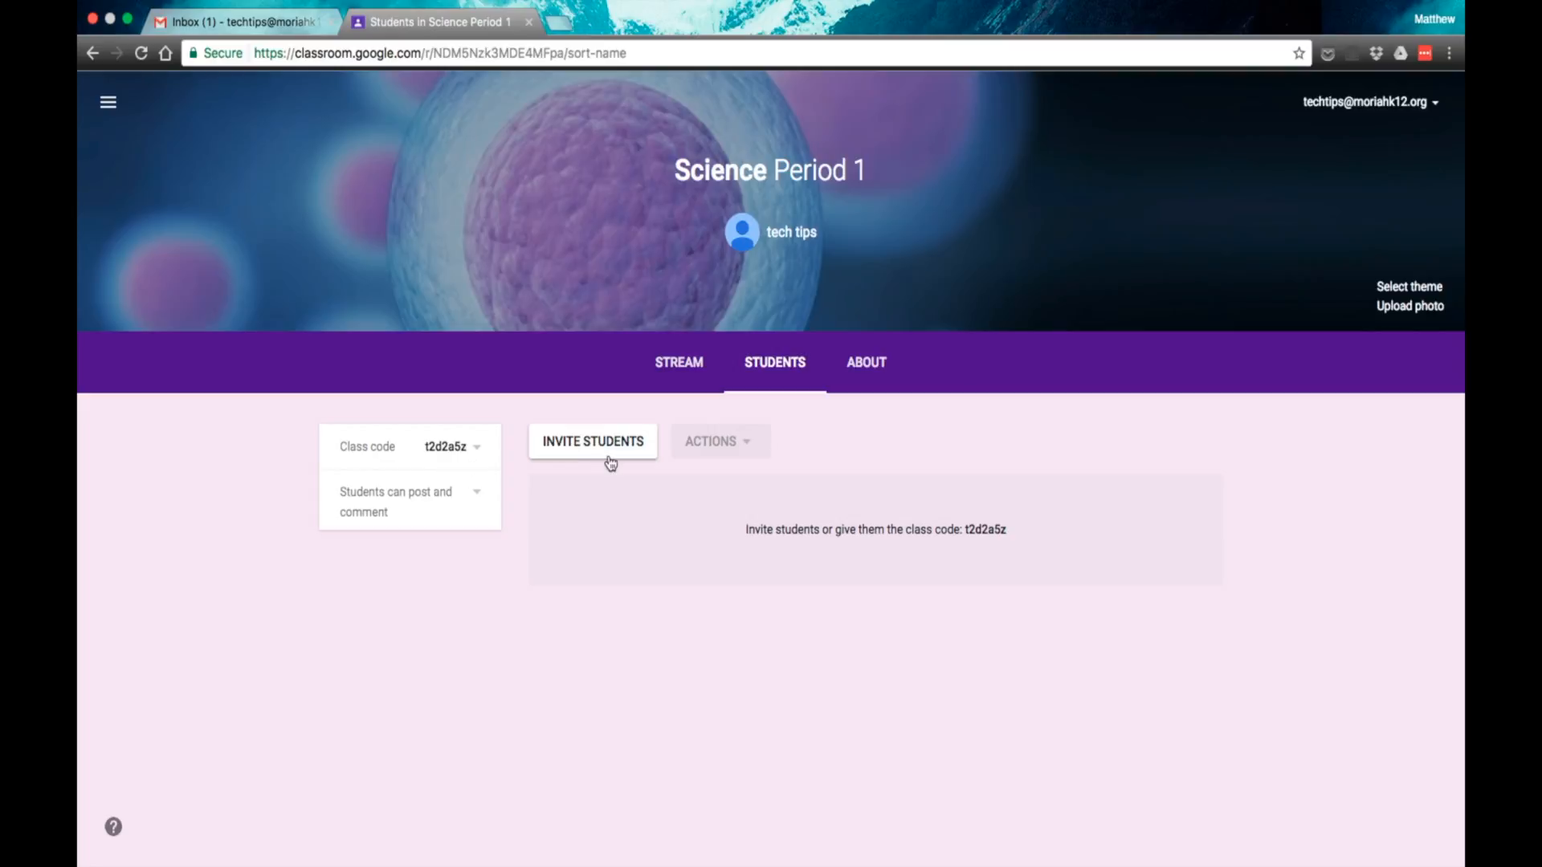
Step: Look over the class's About page and return to the class stream
click(883, 369)
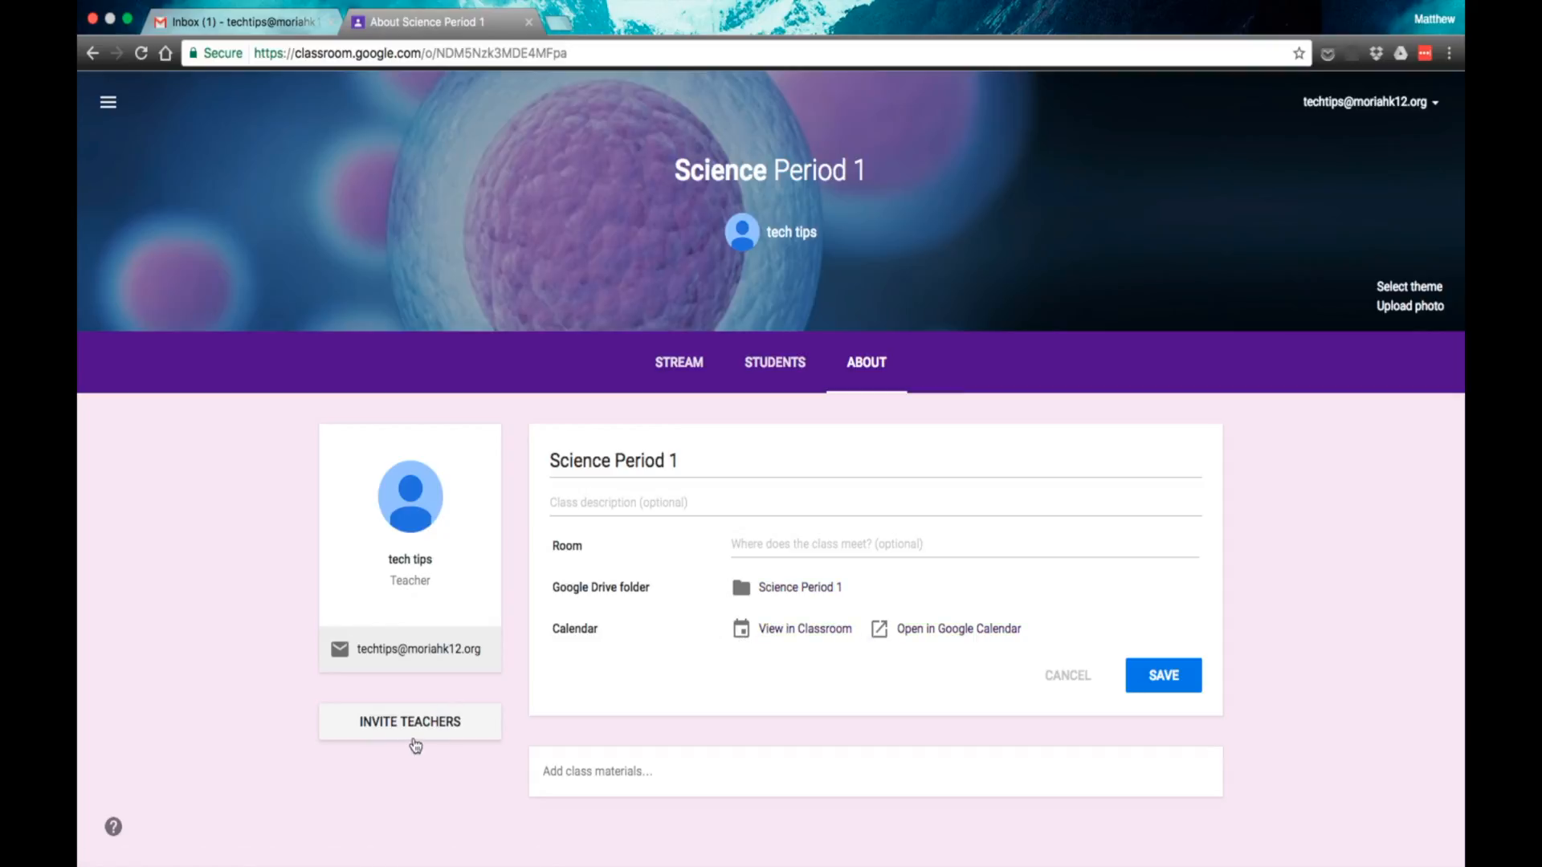
click(701, 371)
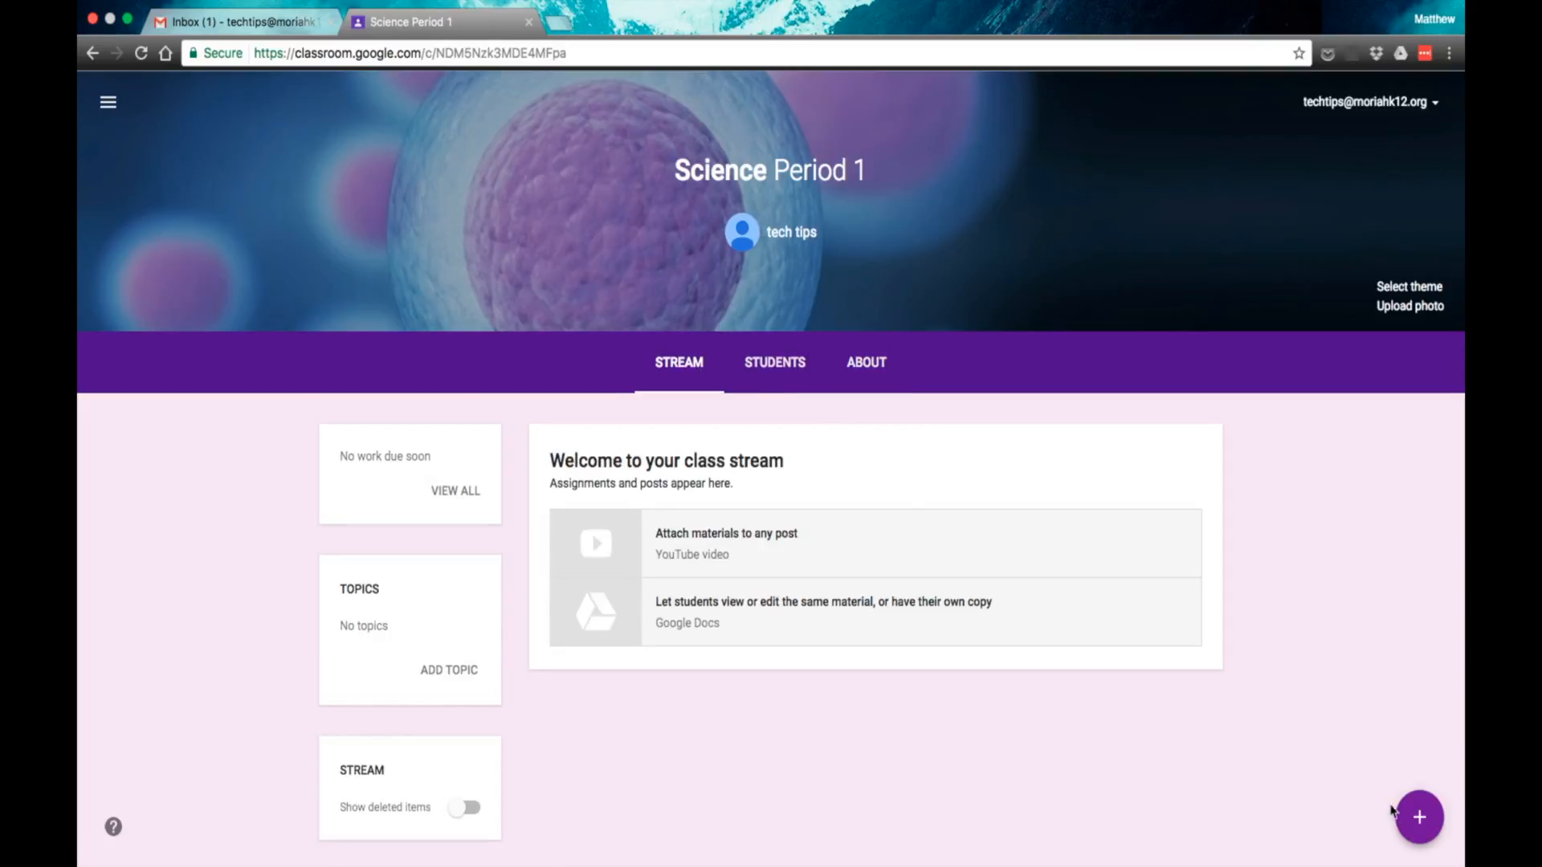
Step: Start a new assignment in the Science class and check which students it can be given to
mouse_move(1418, 817)
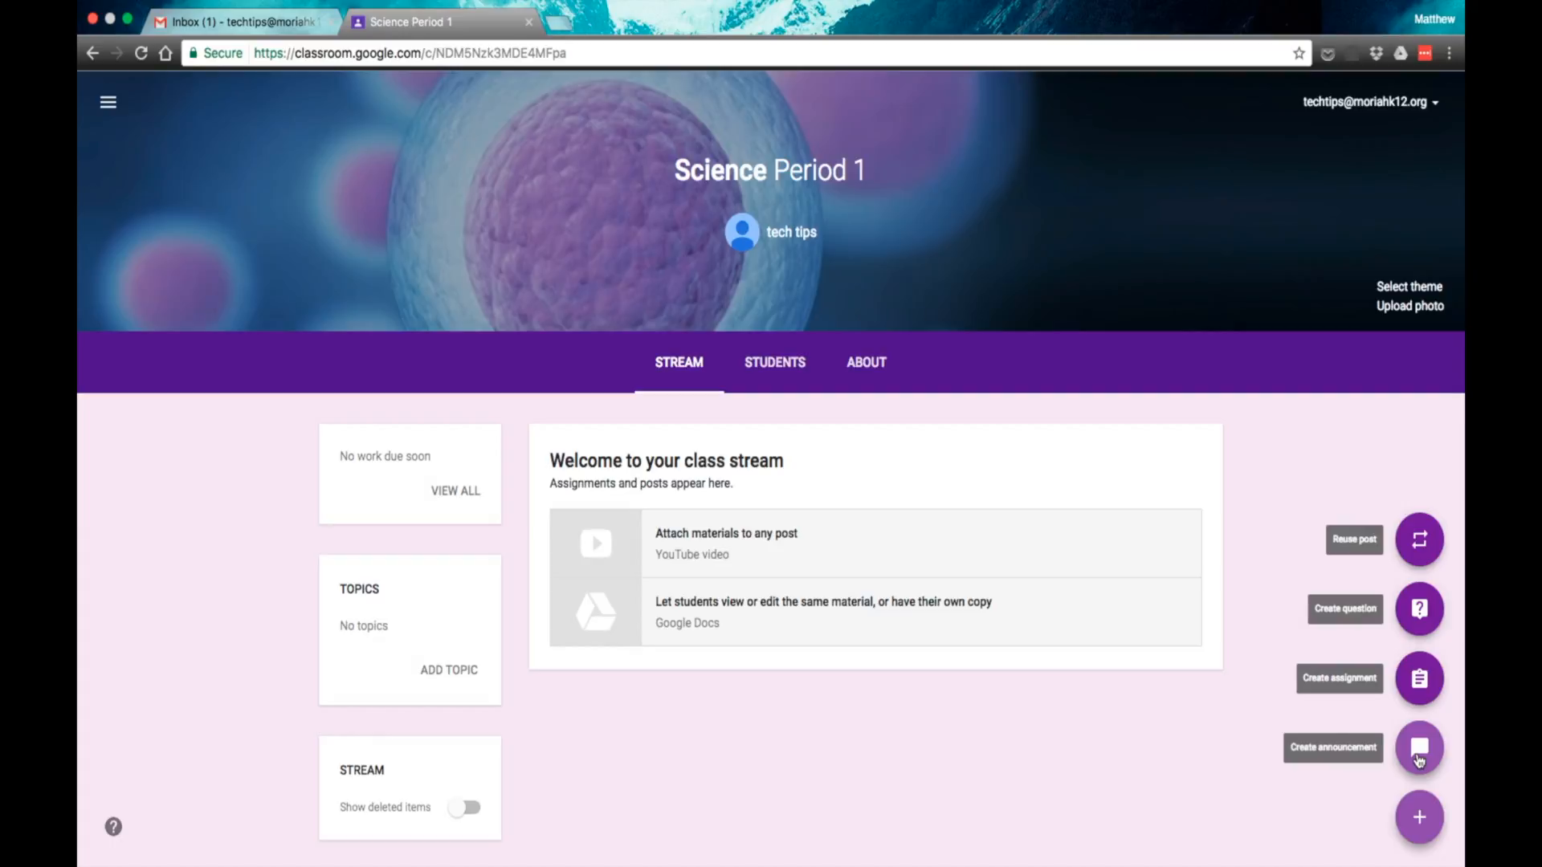
click(1420, 682)
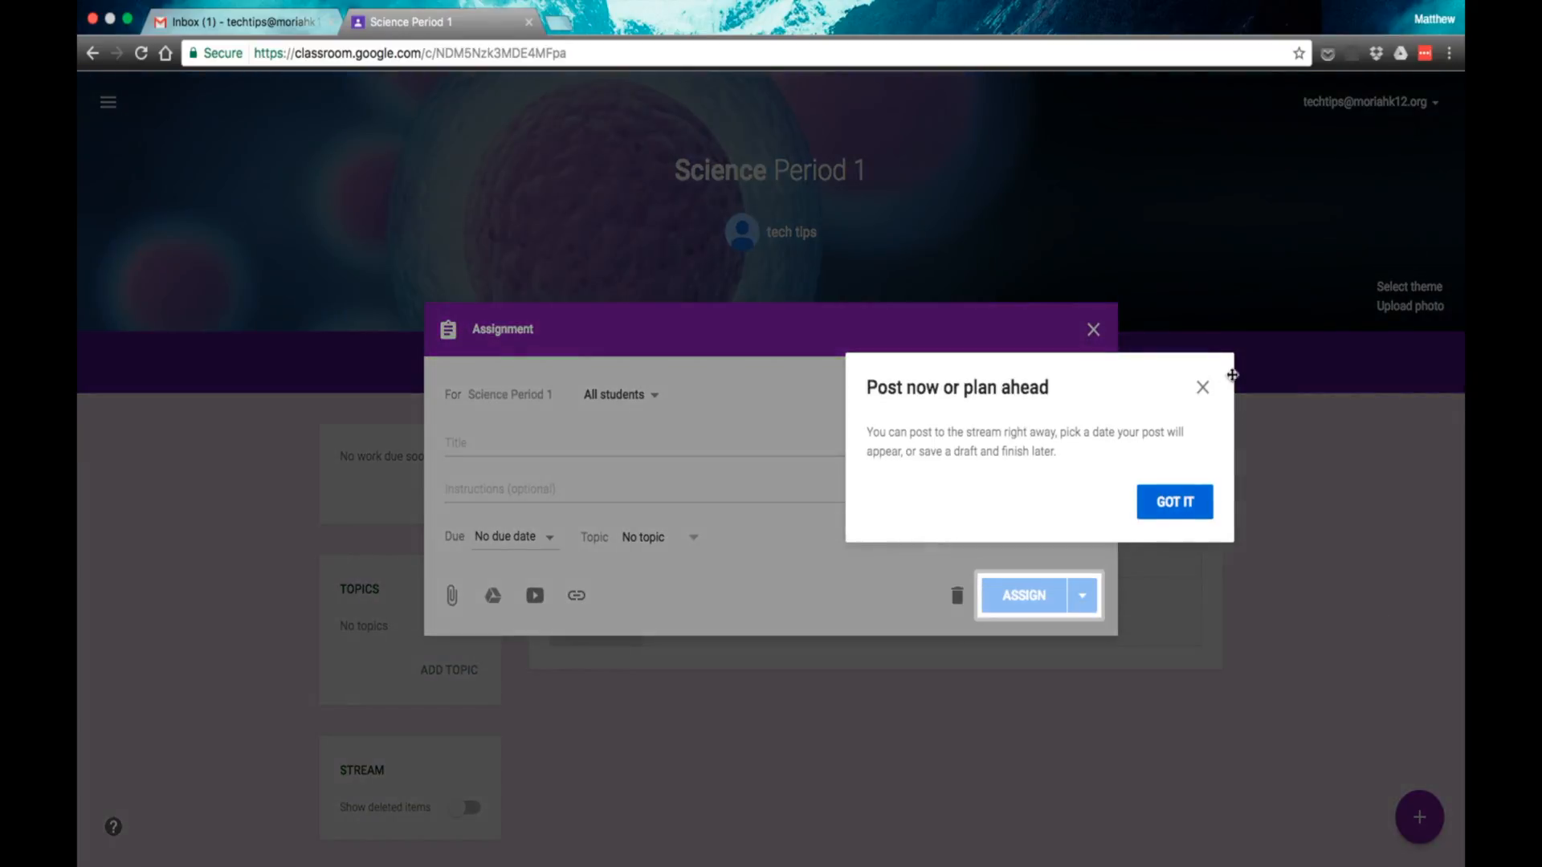
click(1202, 387)
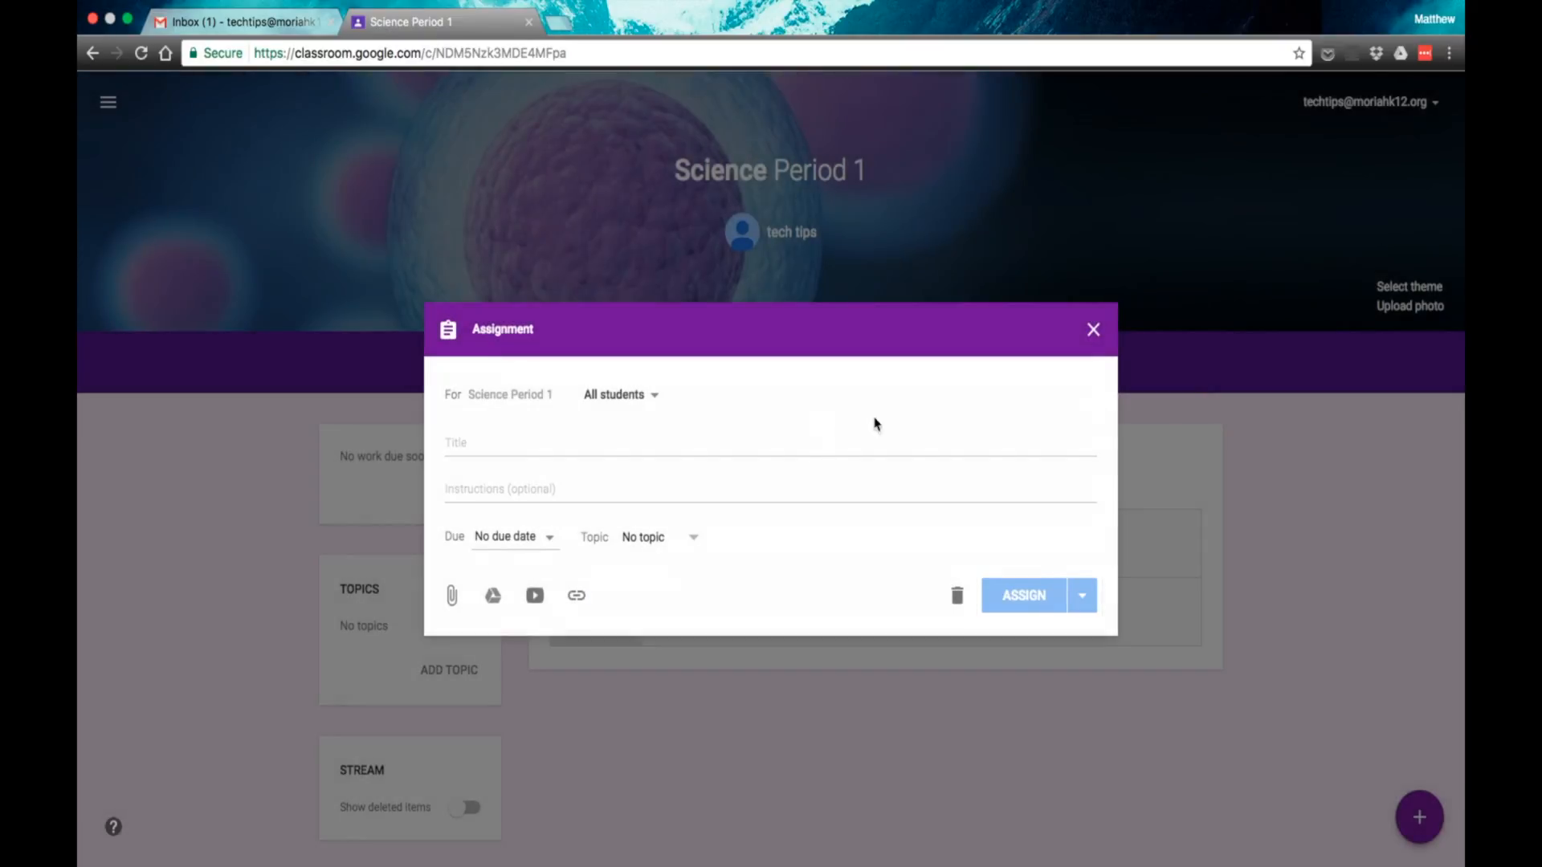
click(630, 397)
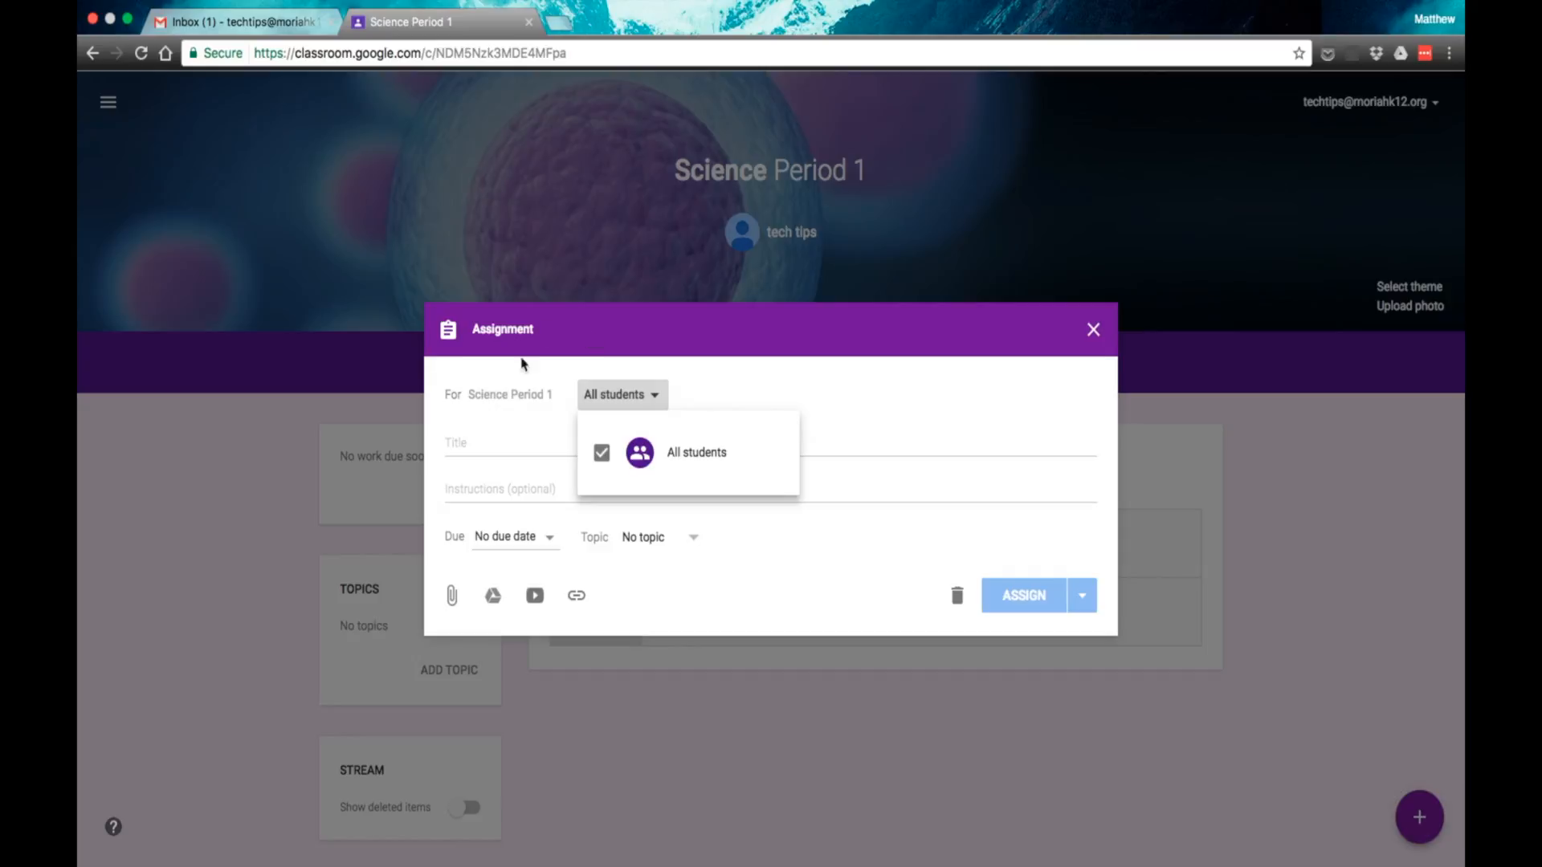
click(717, 395)
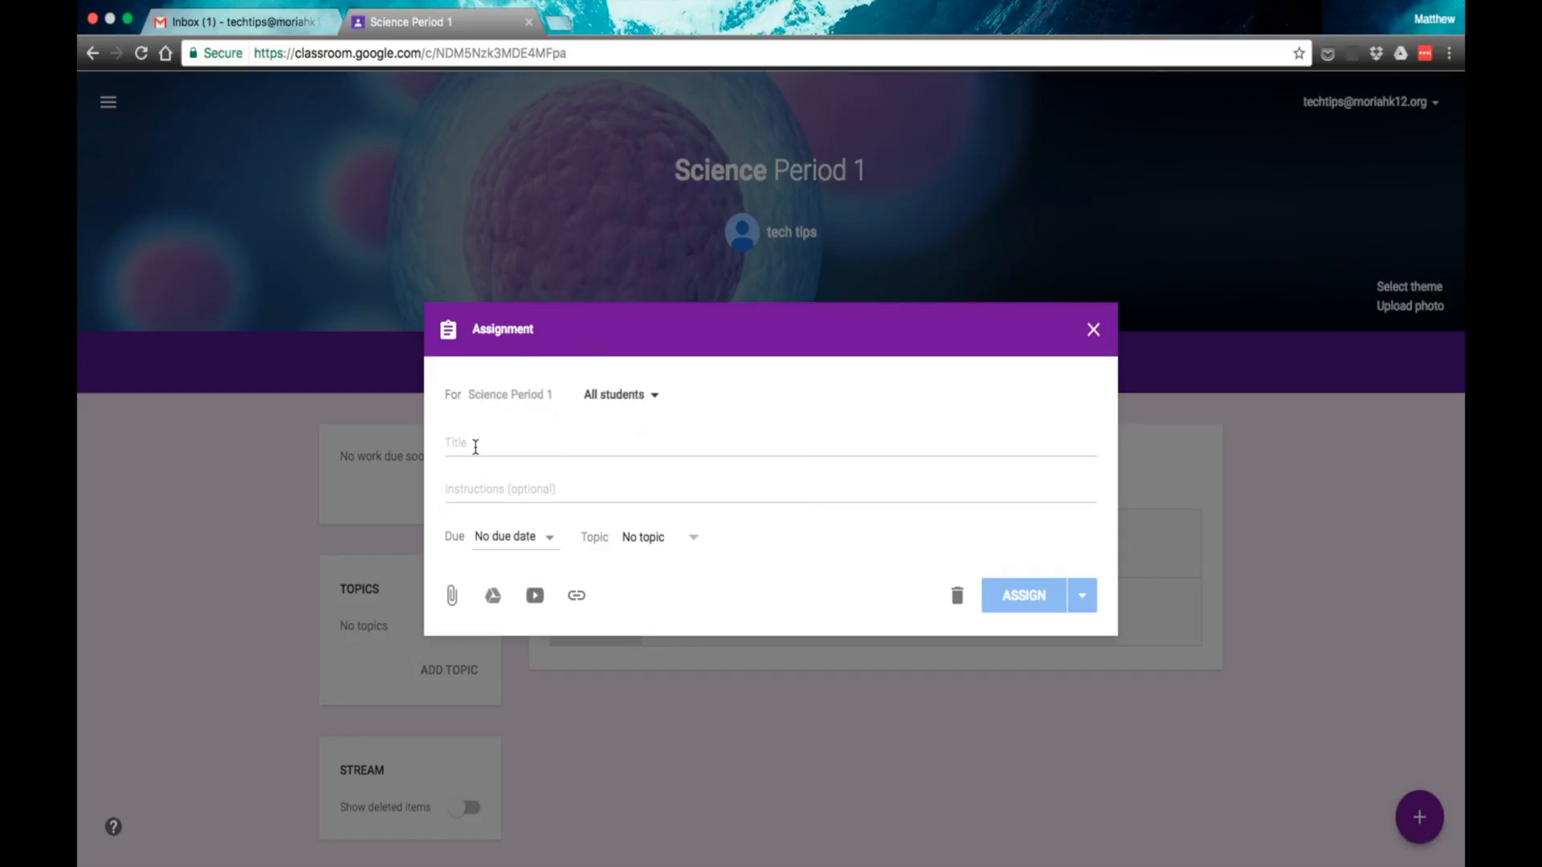
Step: Title the assignment Lab 1 and leave its instructions empty
click(475, 447)
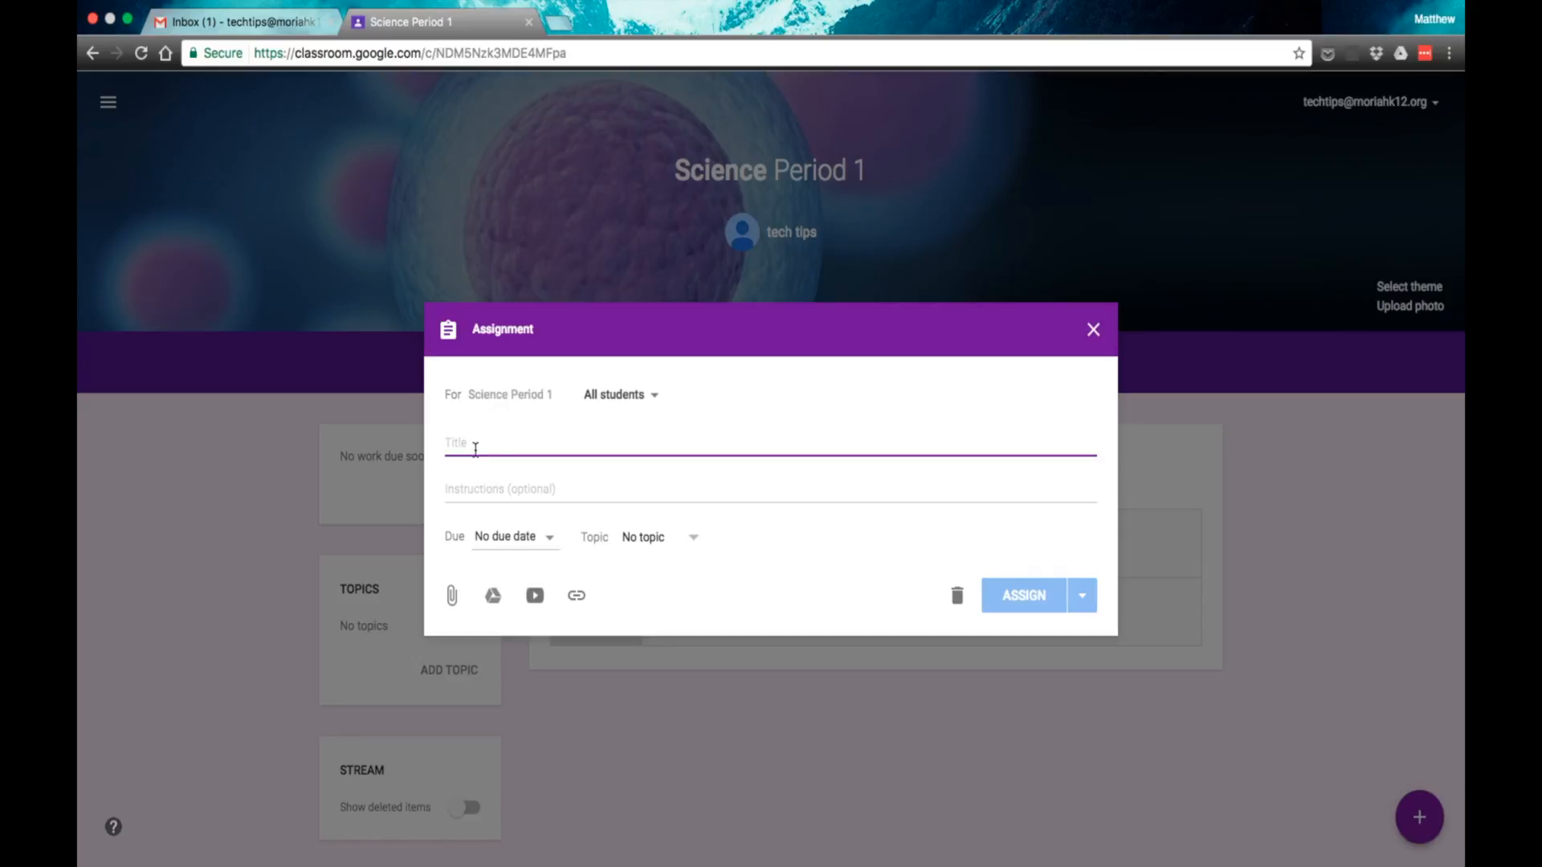
text(L)
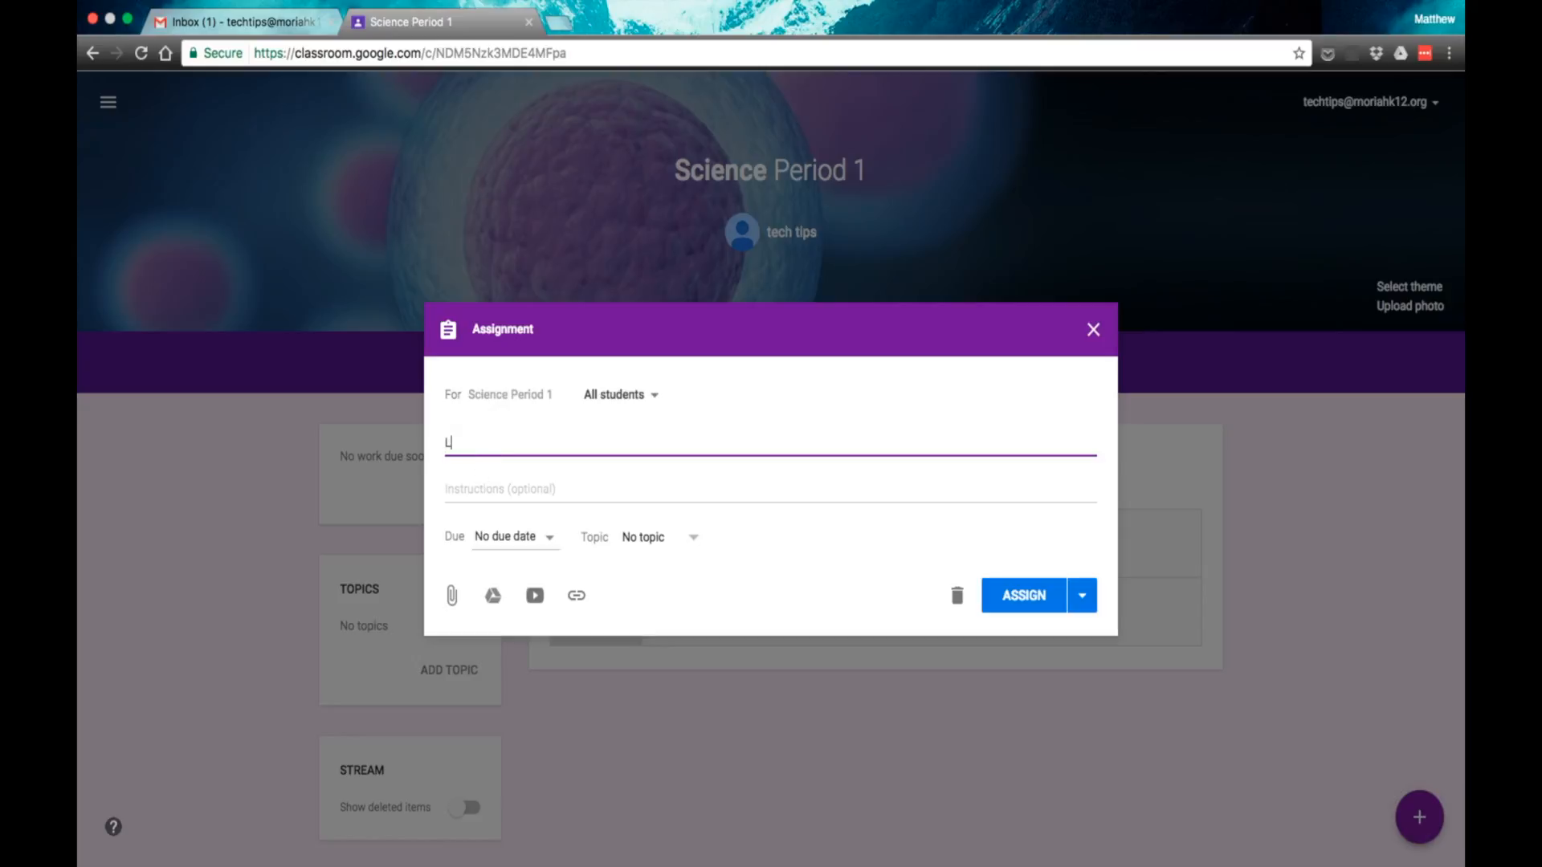
text(ab 1)
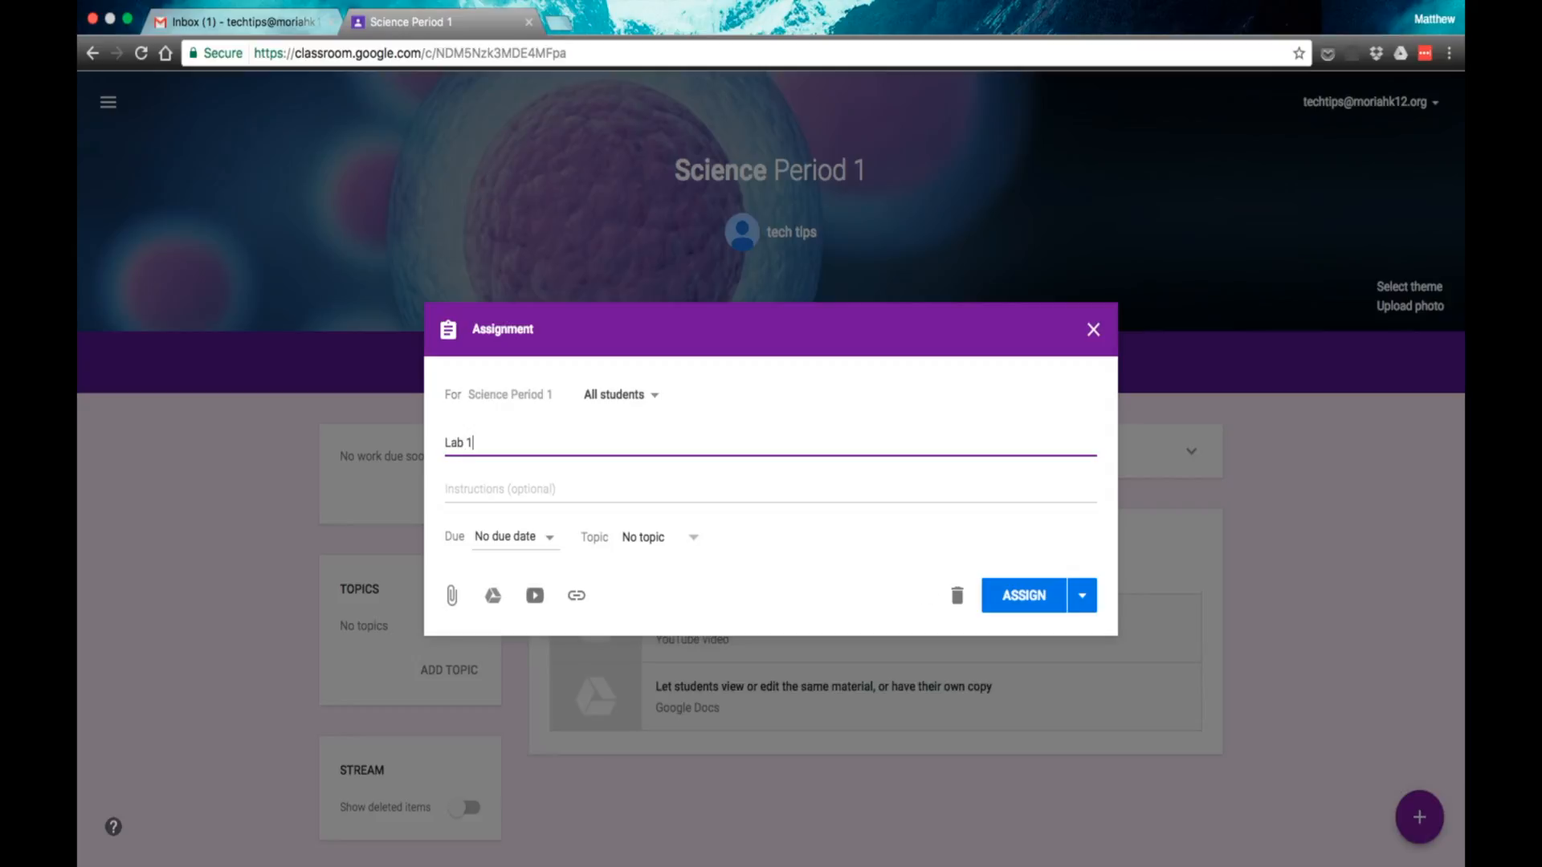
click(473, 487)
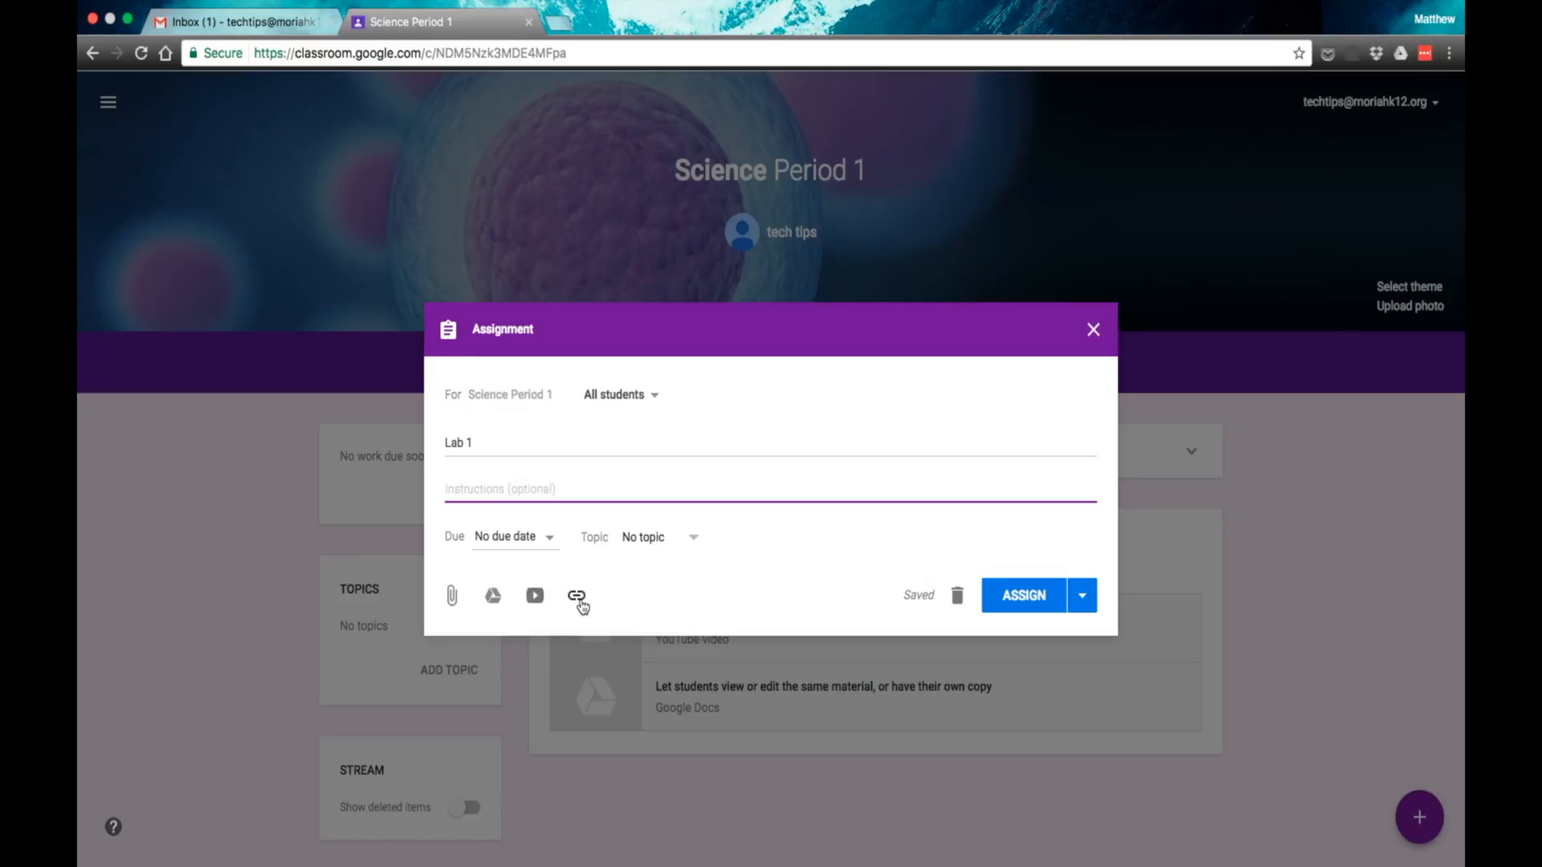
click(580, 601)
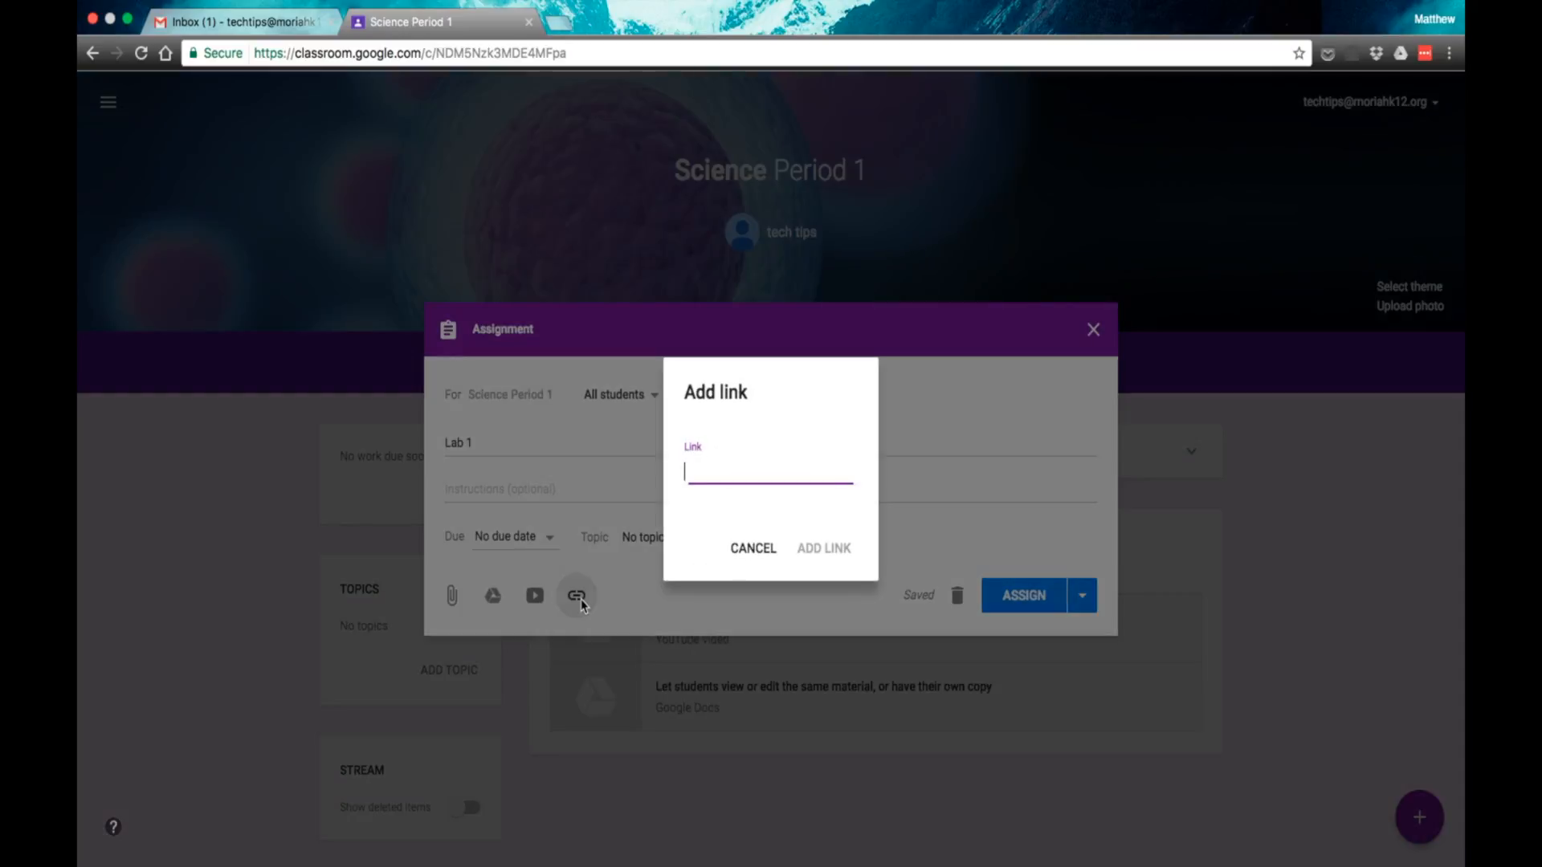
text(www.ear)
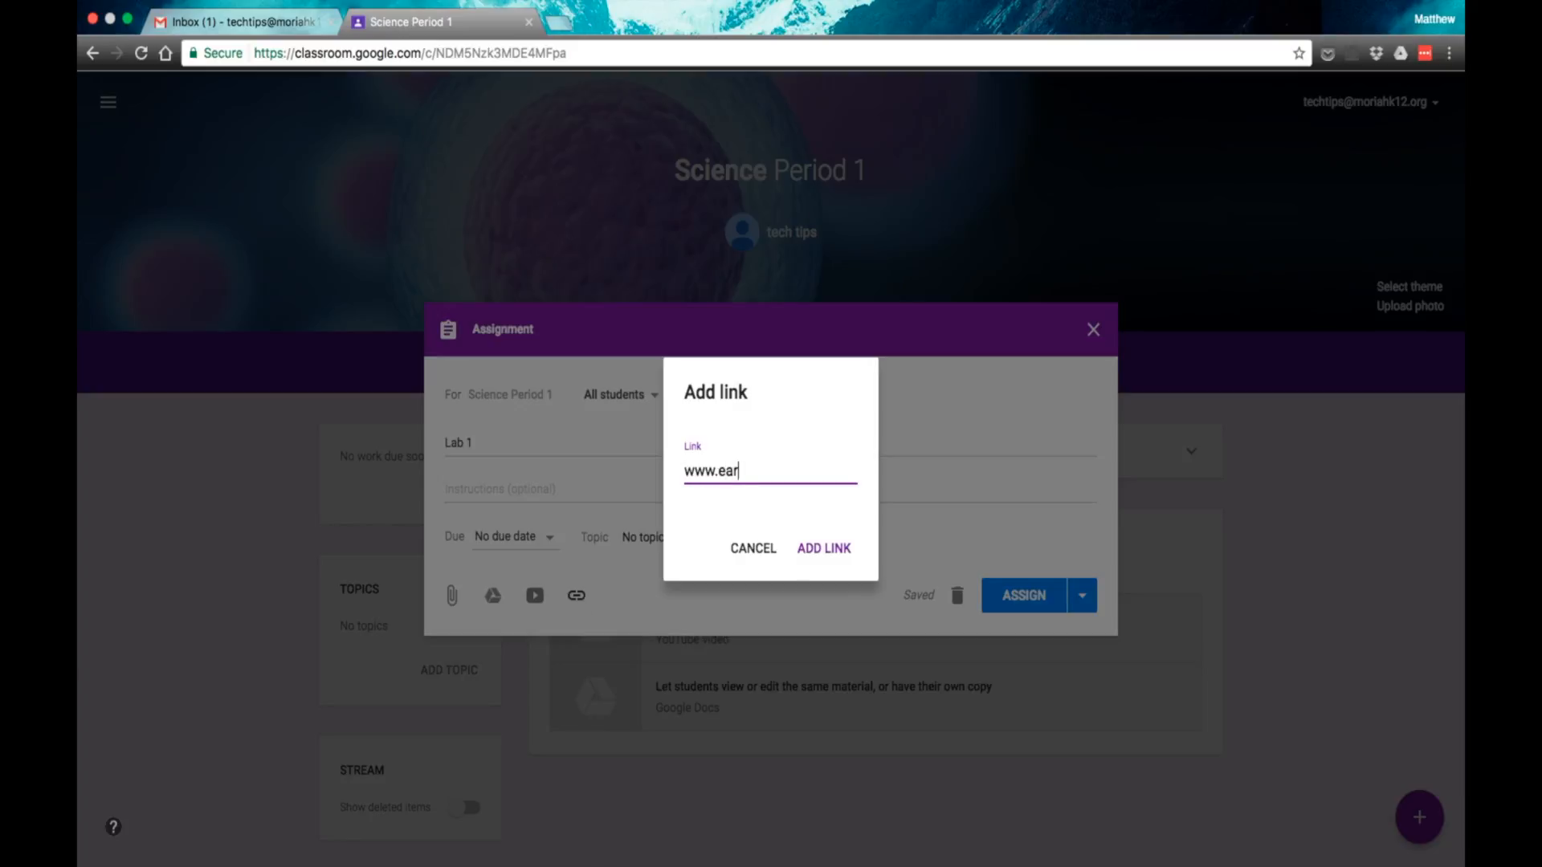
text(thscience.org)
click(833, 546)
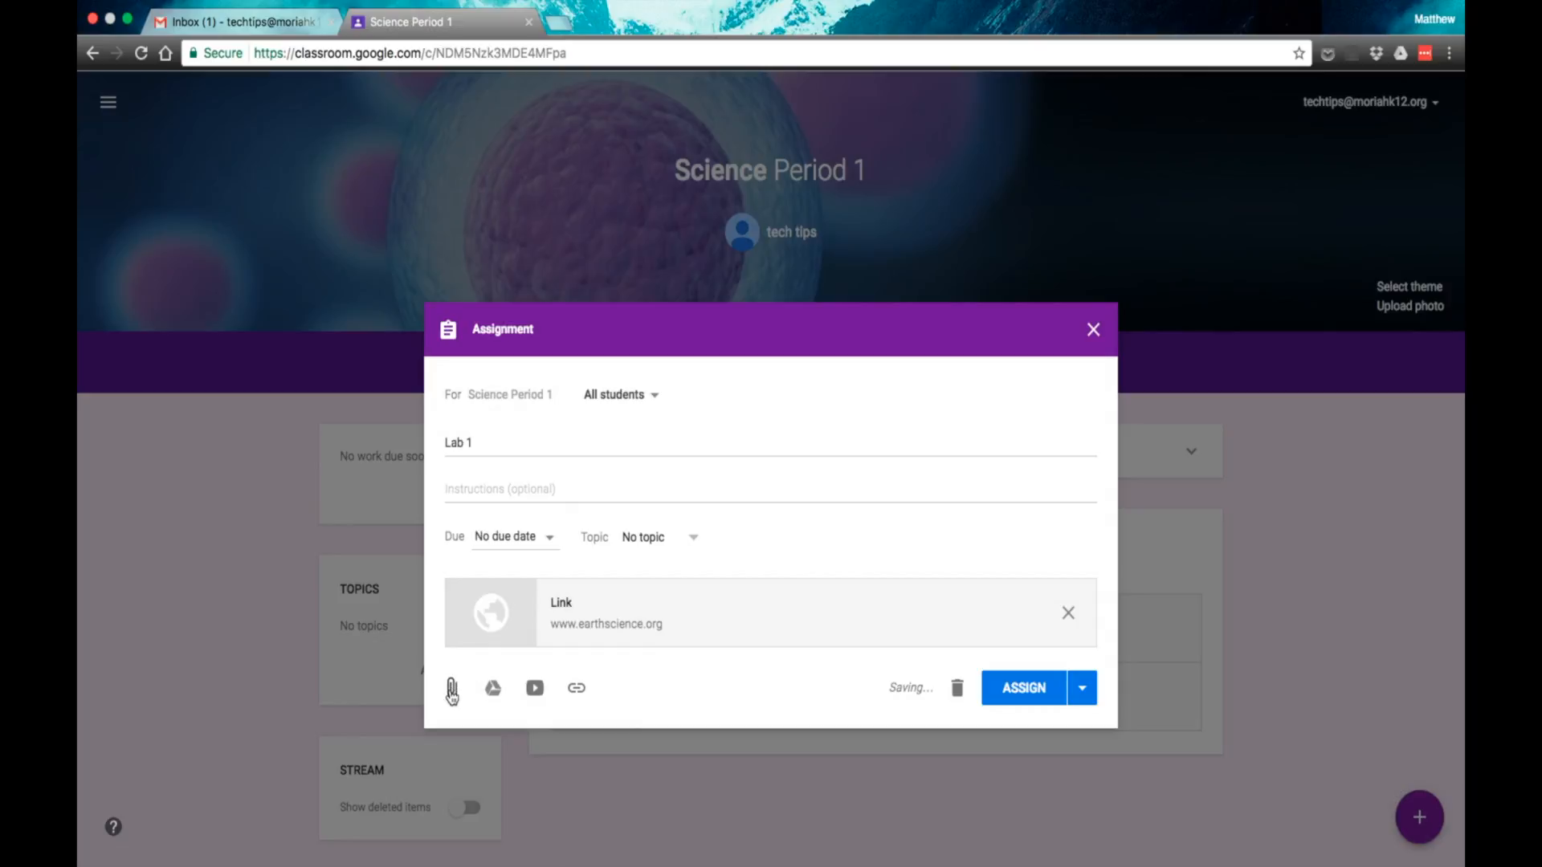
Step: Attach Test Form from Google Drive to the assignment and close it as a saved draft without assigning it
click(493, 691)
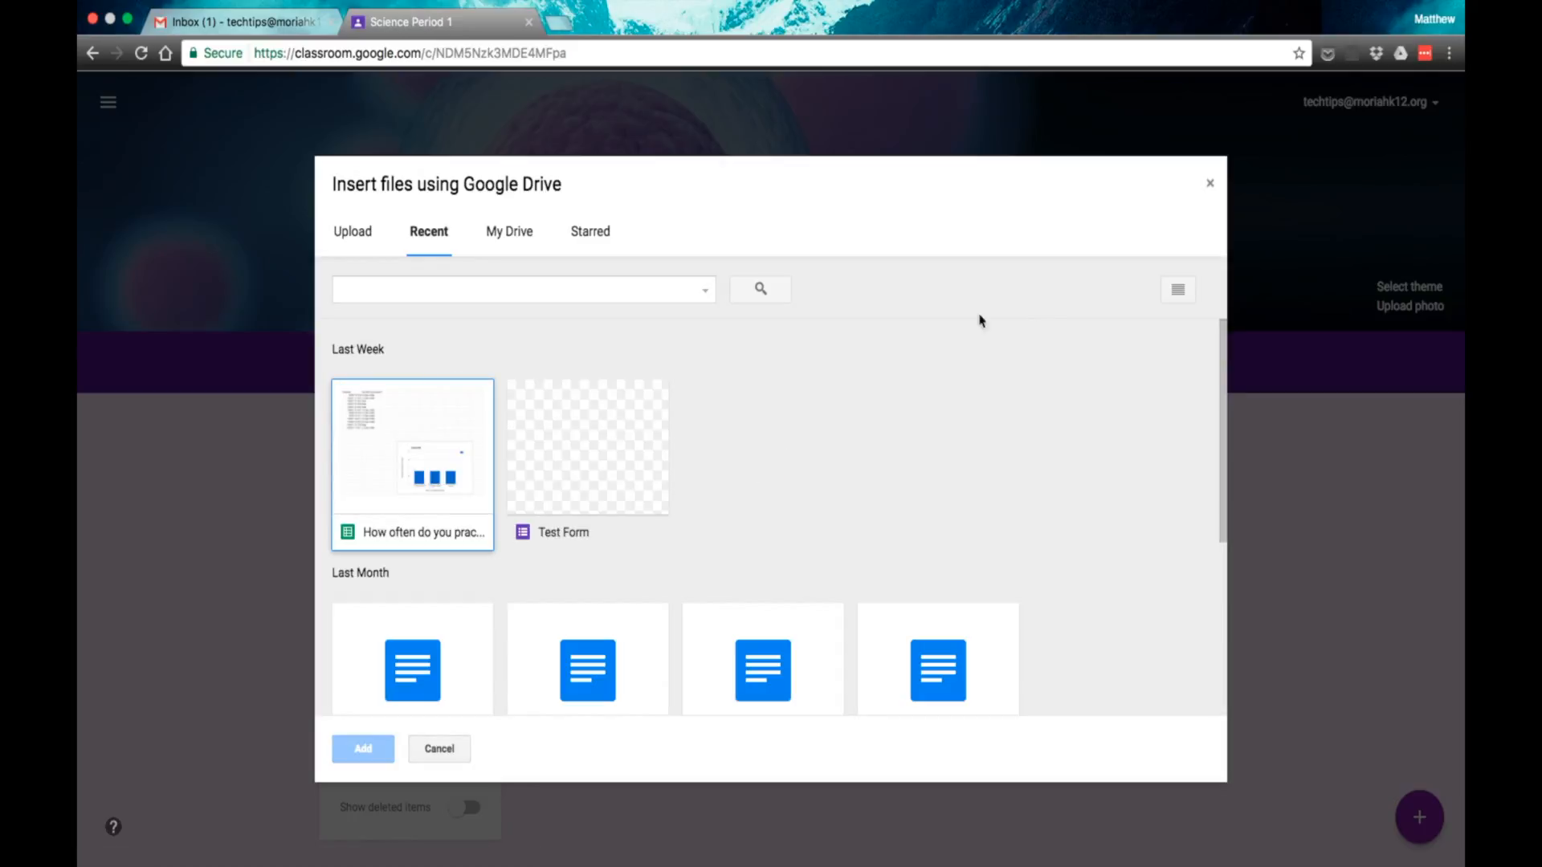
click(593, 454)
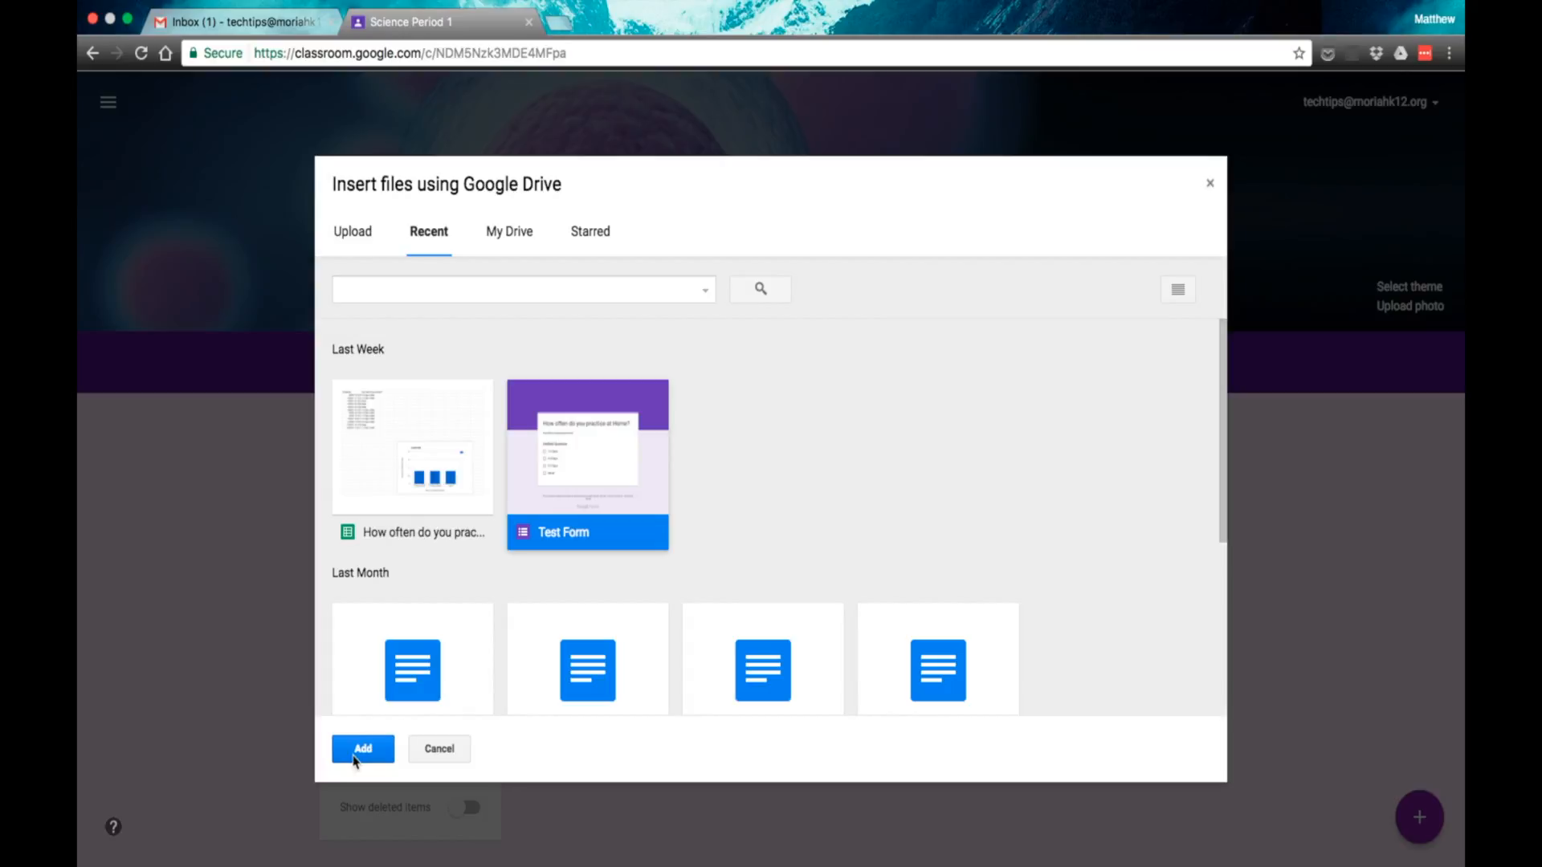
click(361, 750)
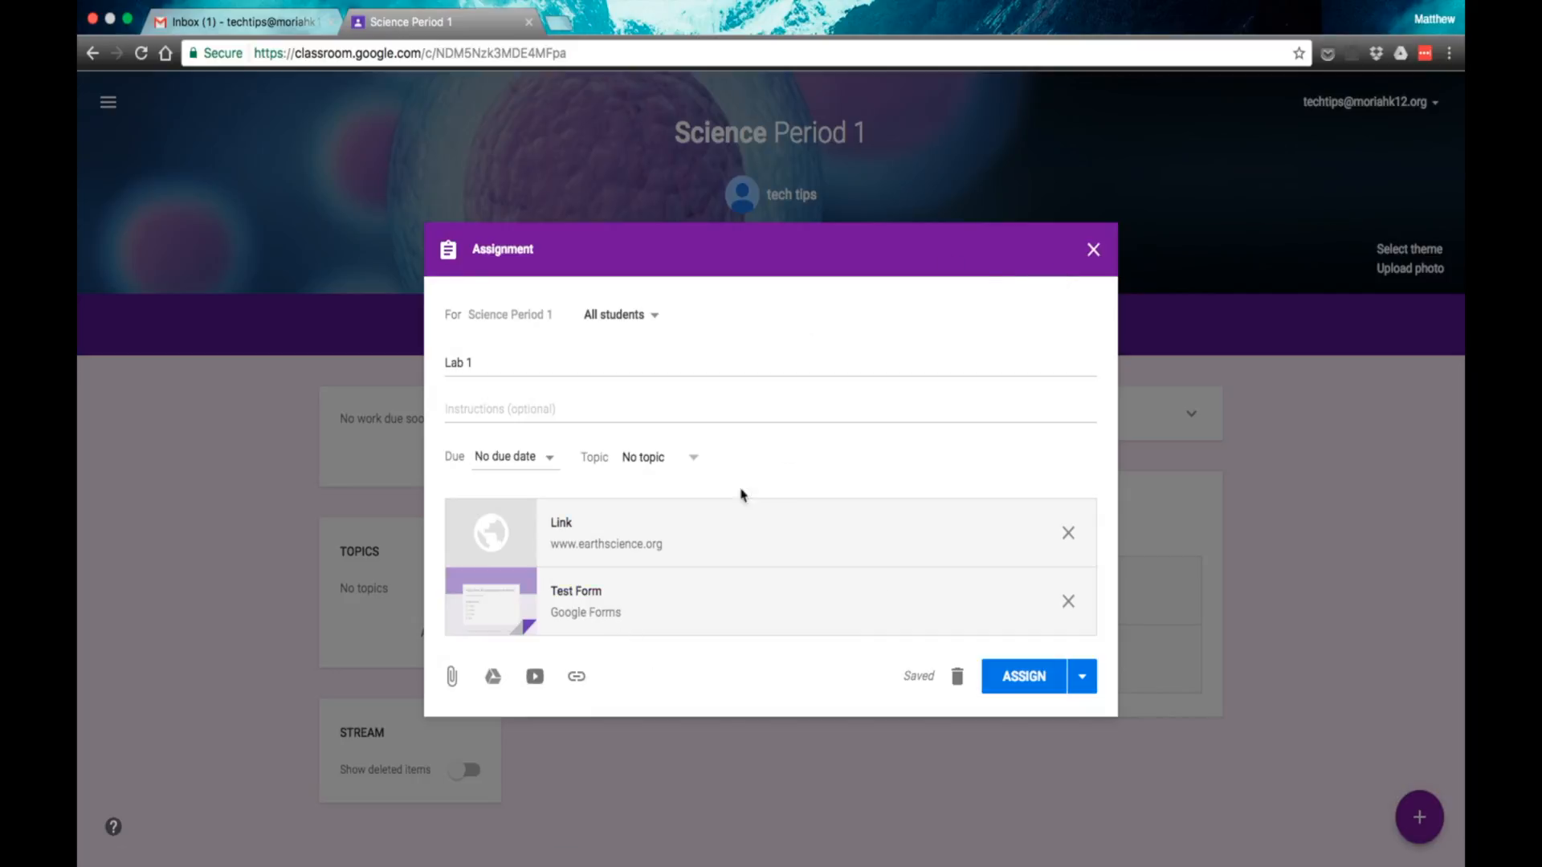
click(1094, 250)
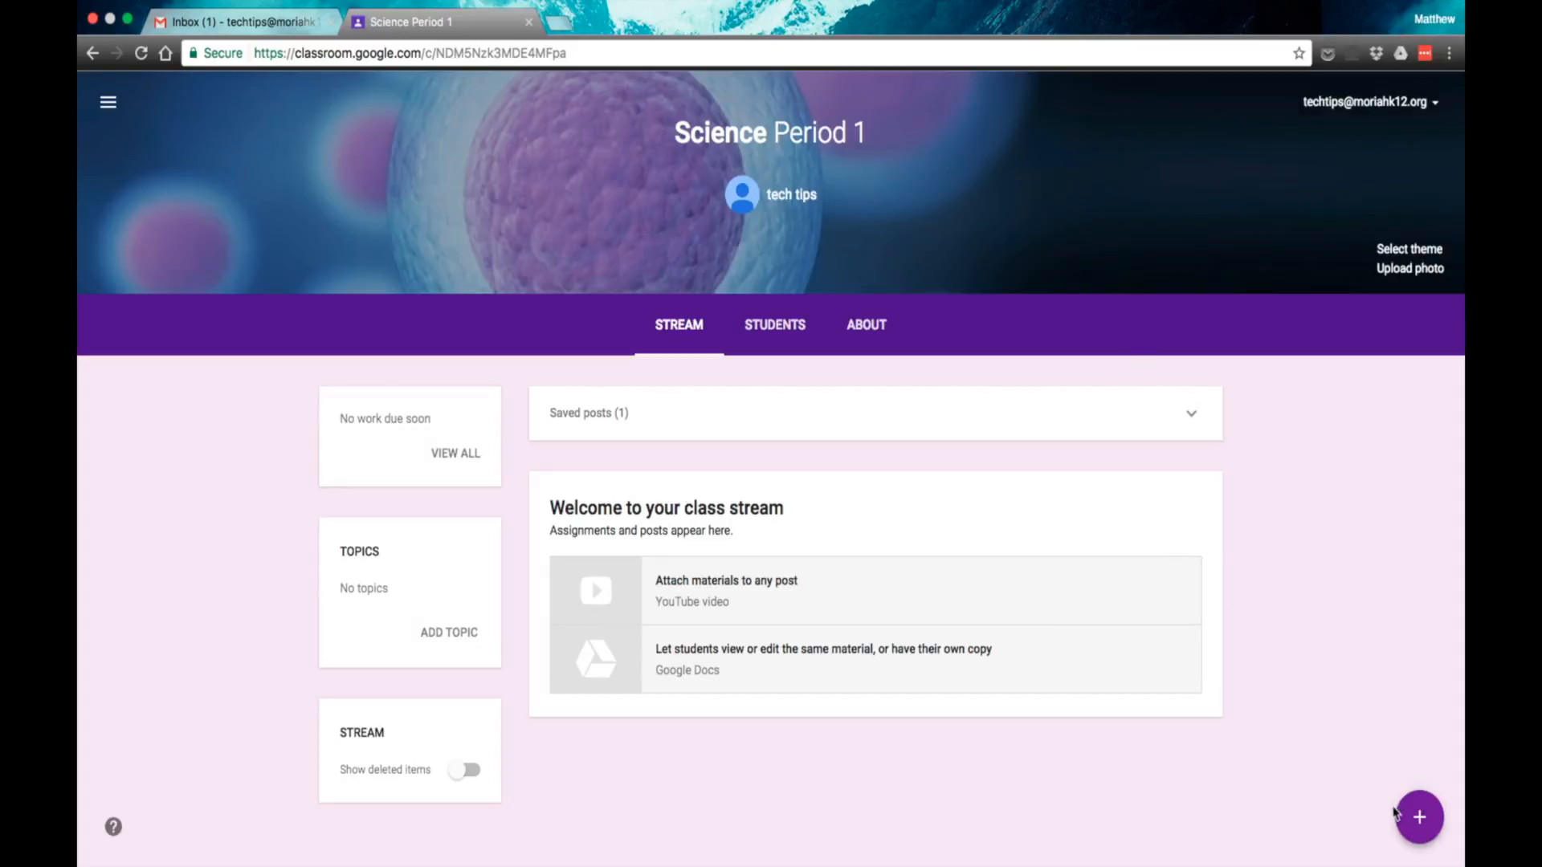
Step: Review the class's post creation options and its student page, and go back to the overview of all classes
mouse_move(1401, 815)
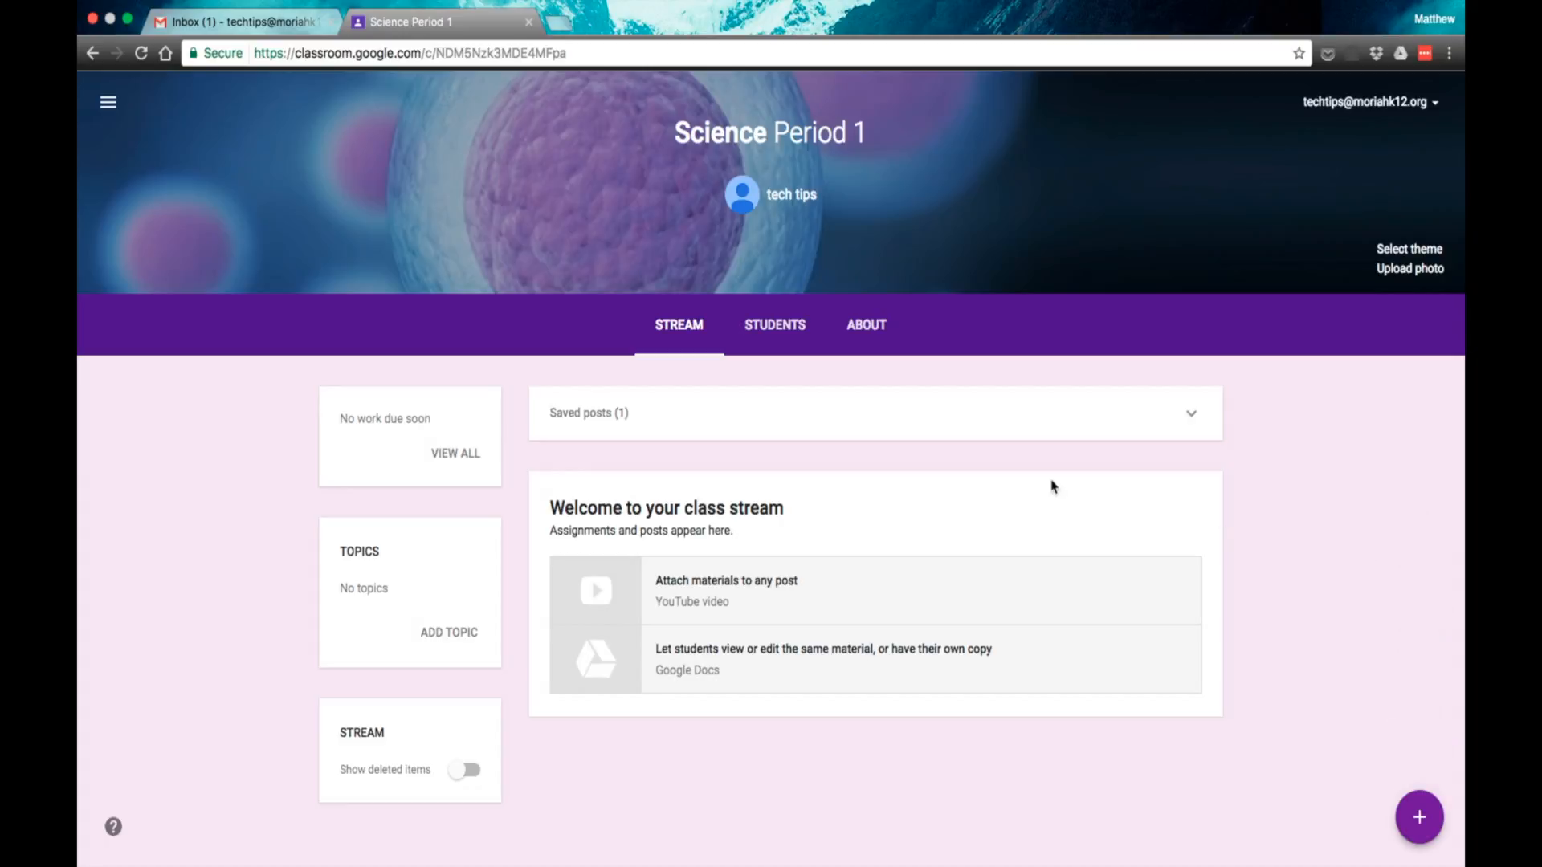
click(778, 325)
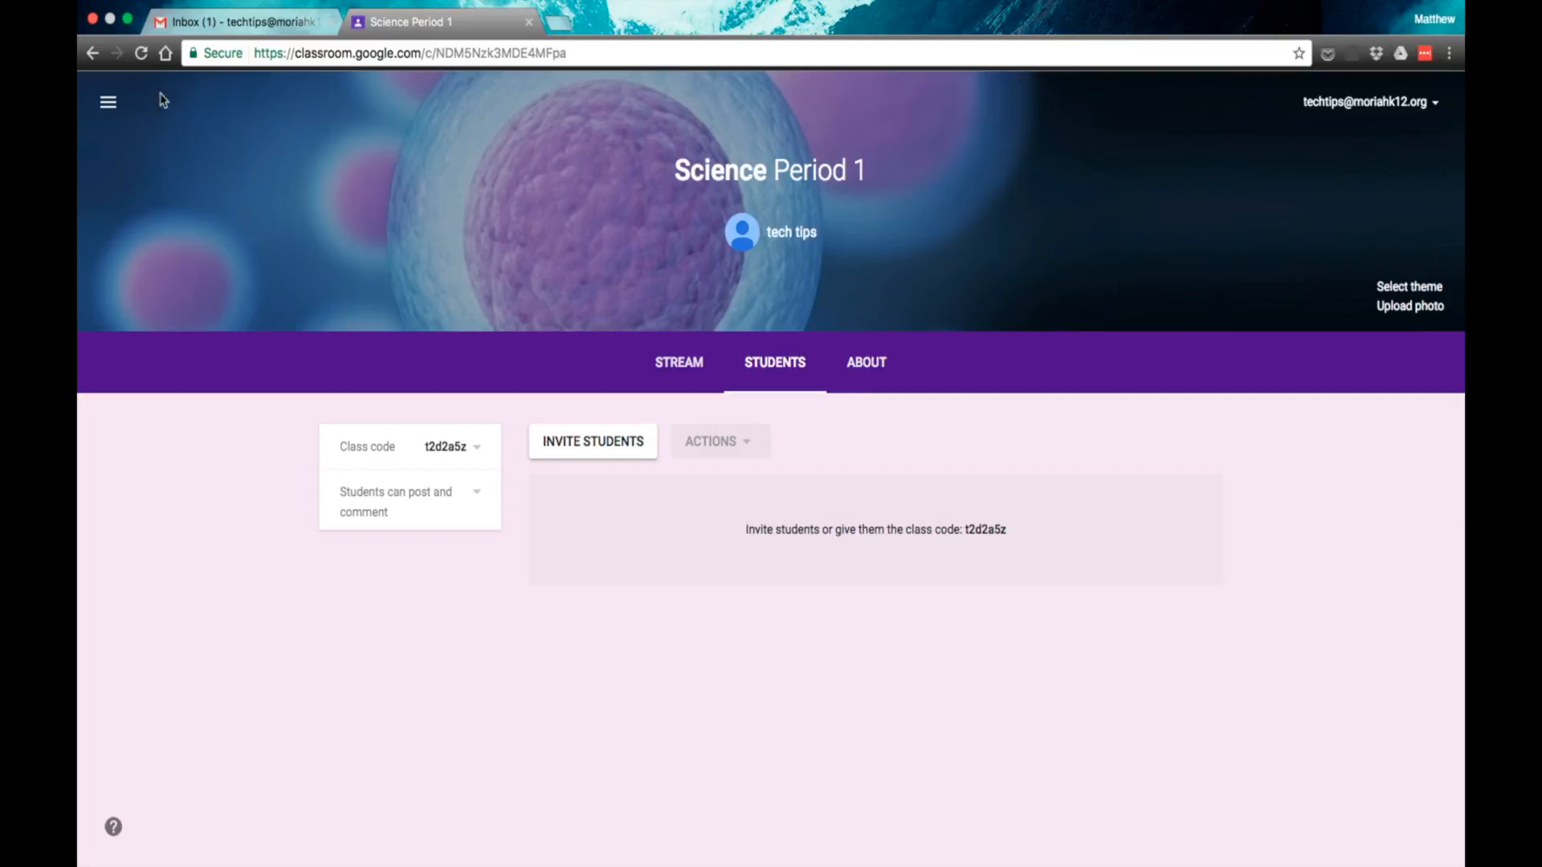
click(109, 103)
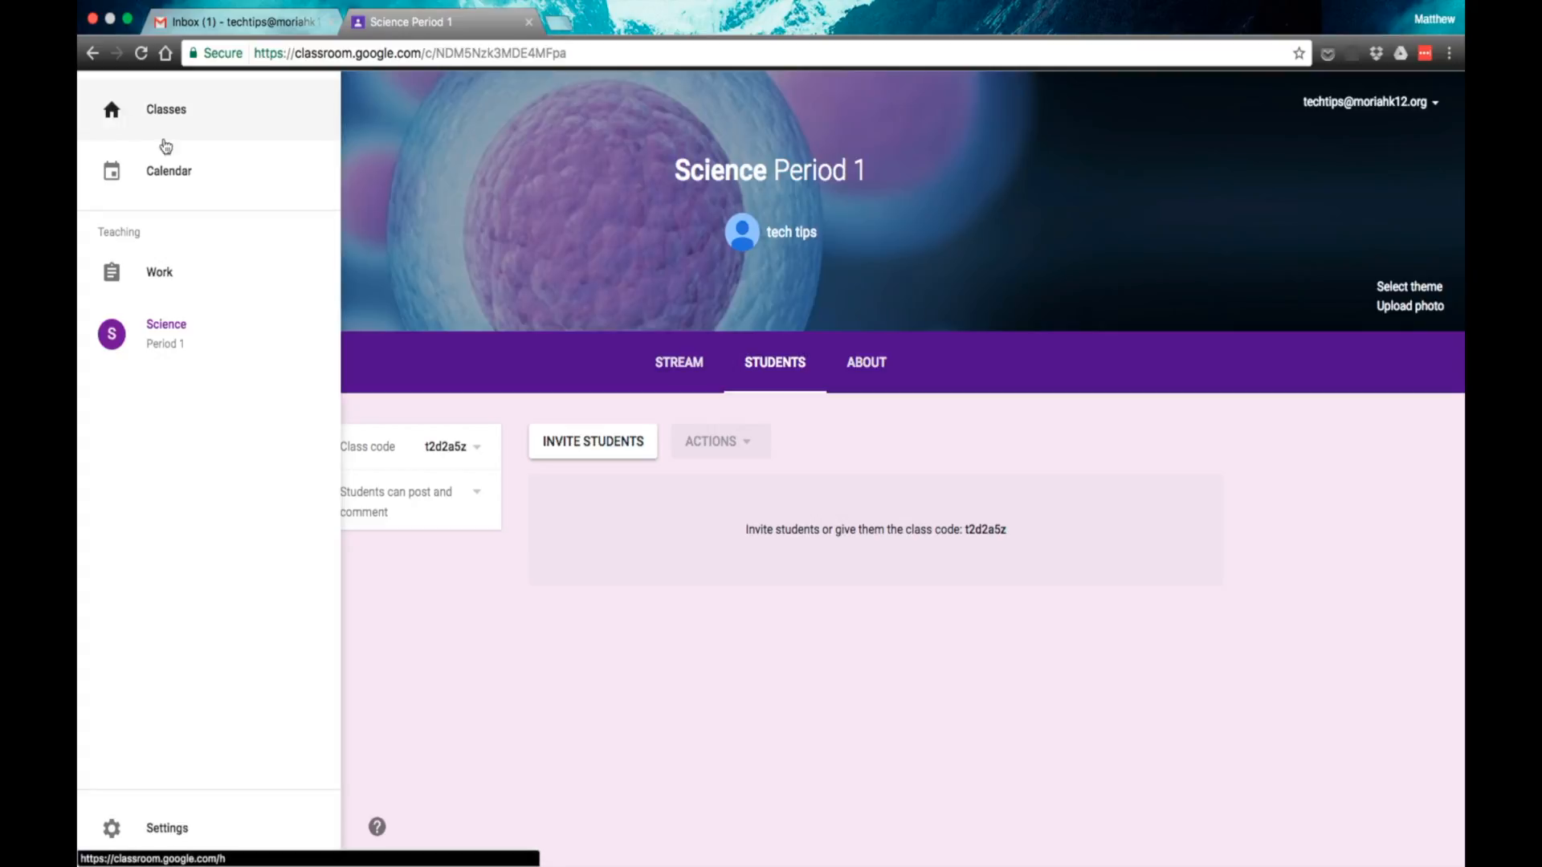
click(175, 118)
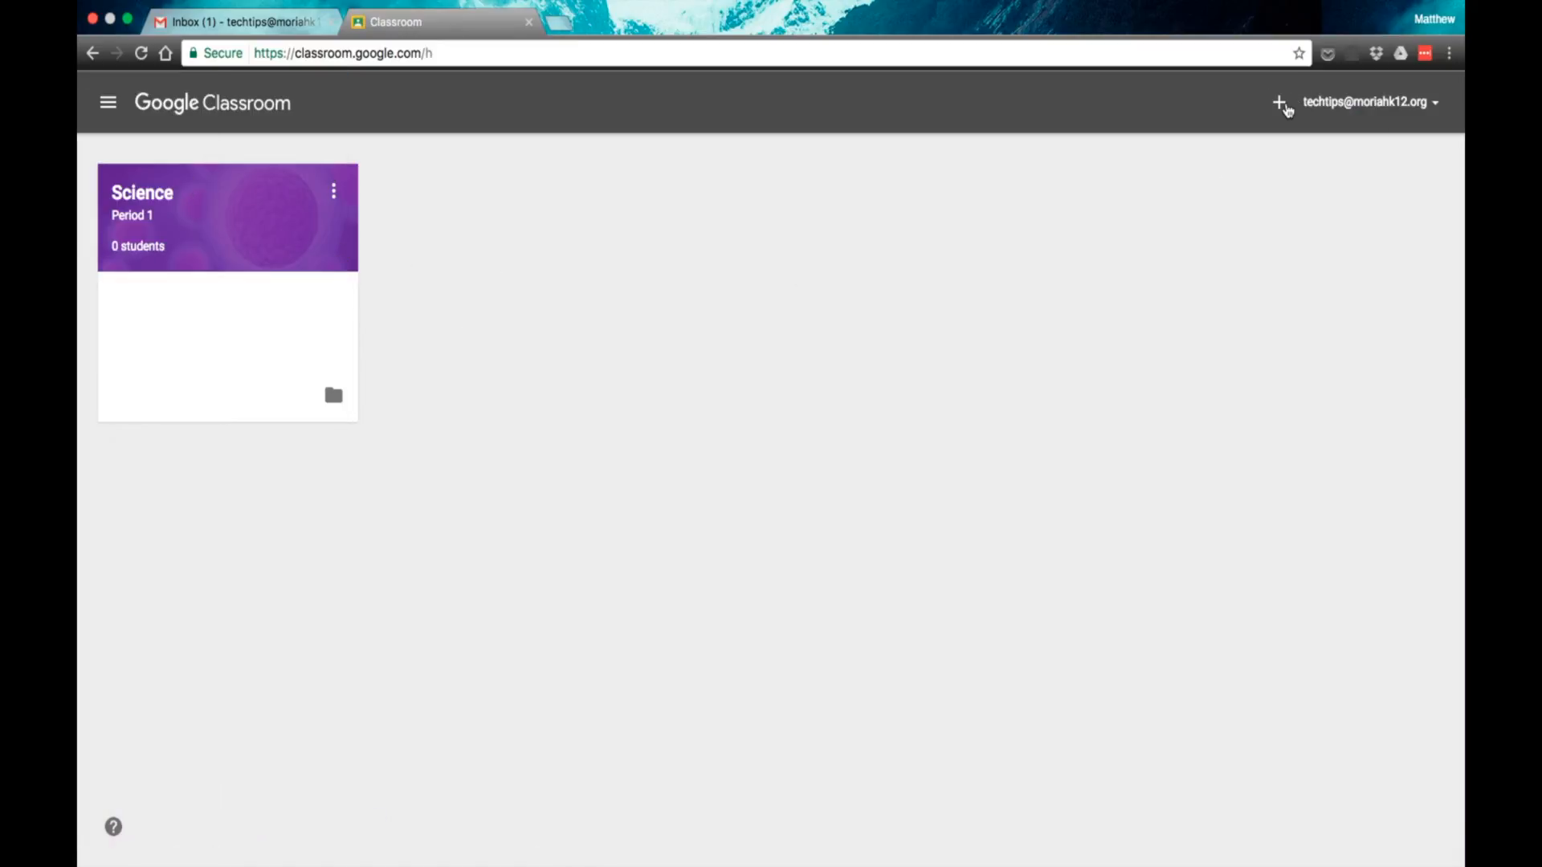
Step: Start creating another class with the name Biology and the section Period 2
click(1278, 102)
click(1303, 189)
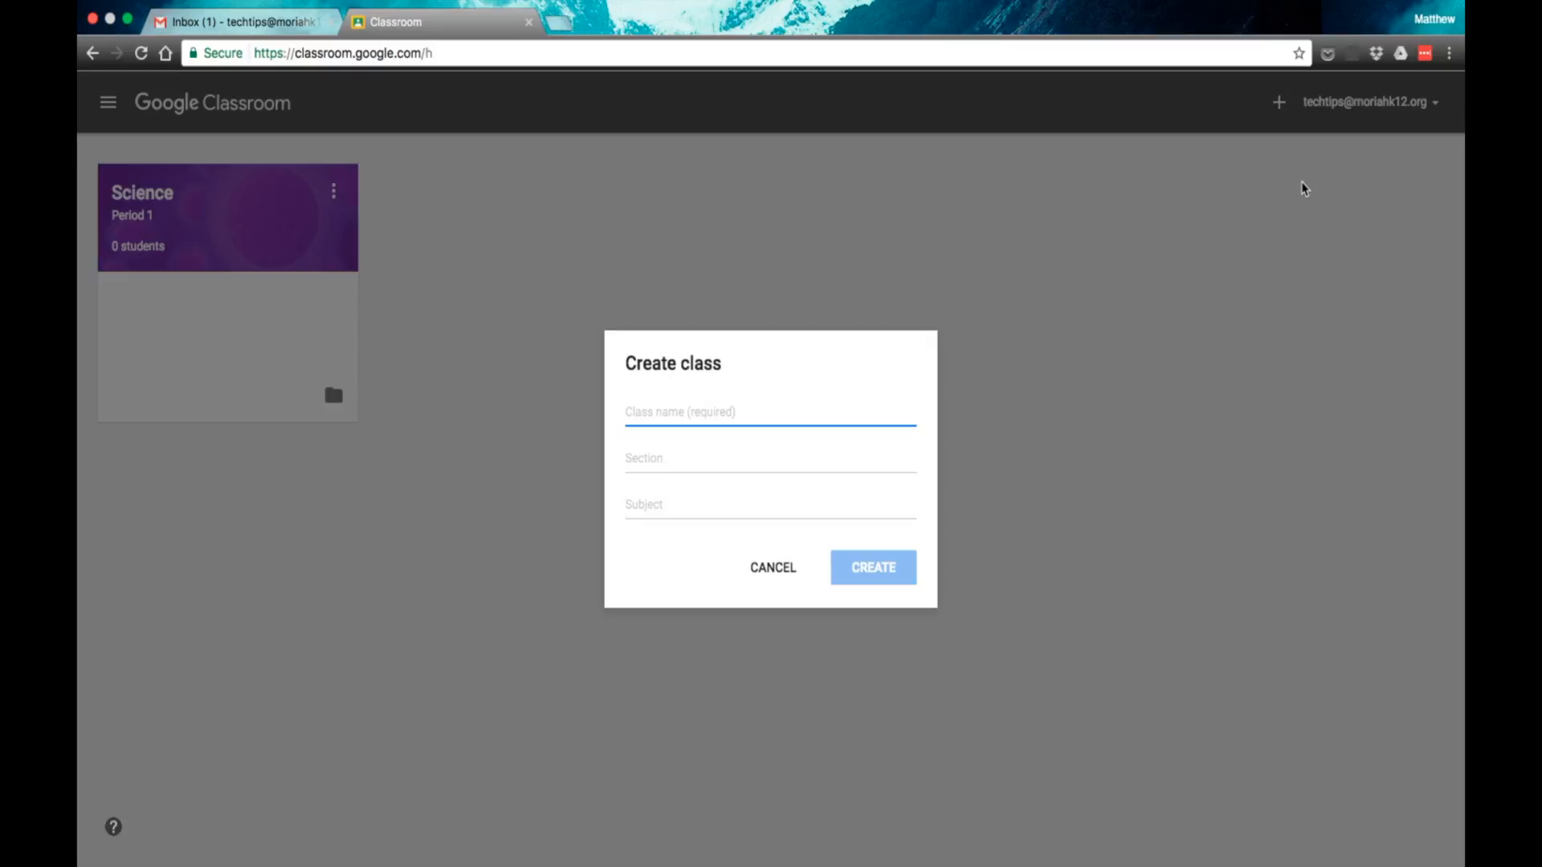
text(Biology)
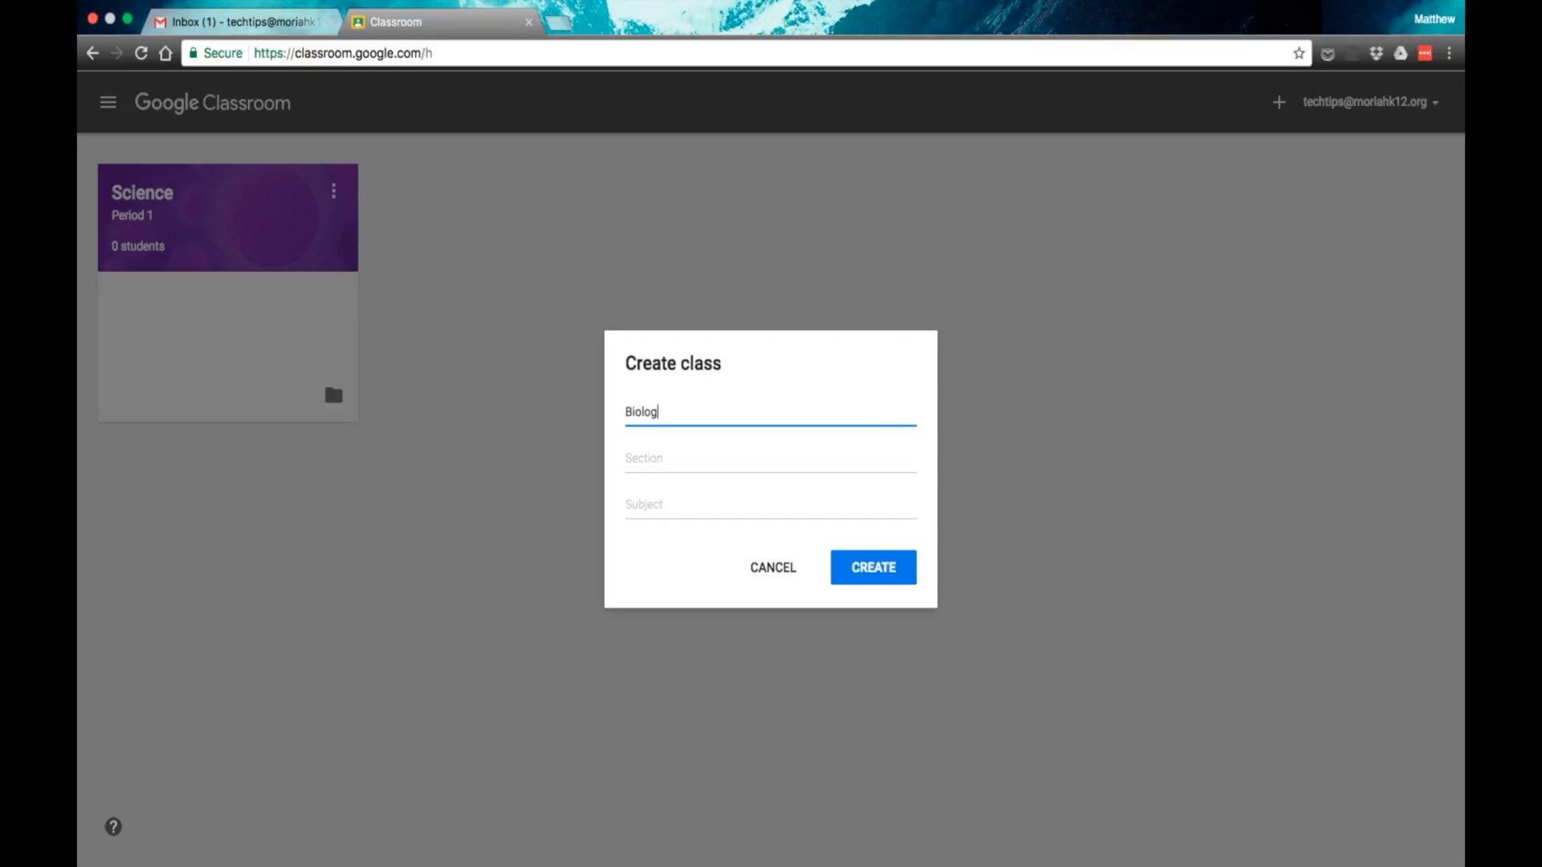
key(Tab)
text(Peirod 2)
key(BackSpace)
key(BackSpace)
key(BackSpace)
key(BackSpace)
key(BackSpace)
key(BackSpace)
key(BackSpace)
text(eriod 2)
key(Tab)
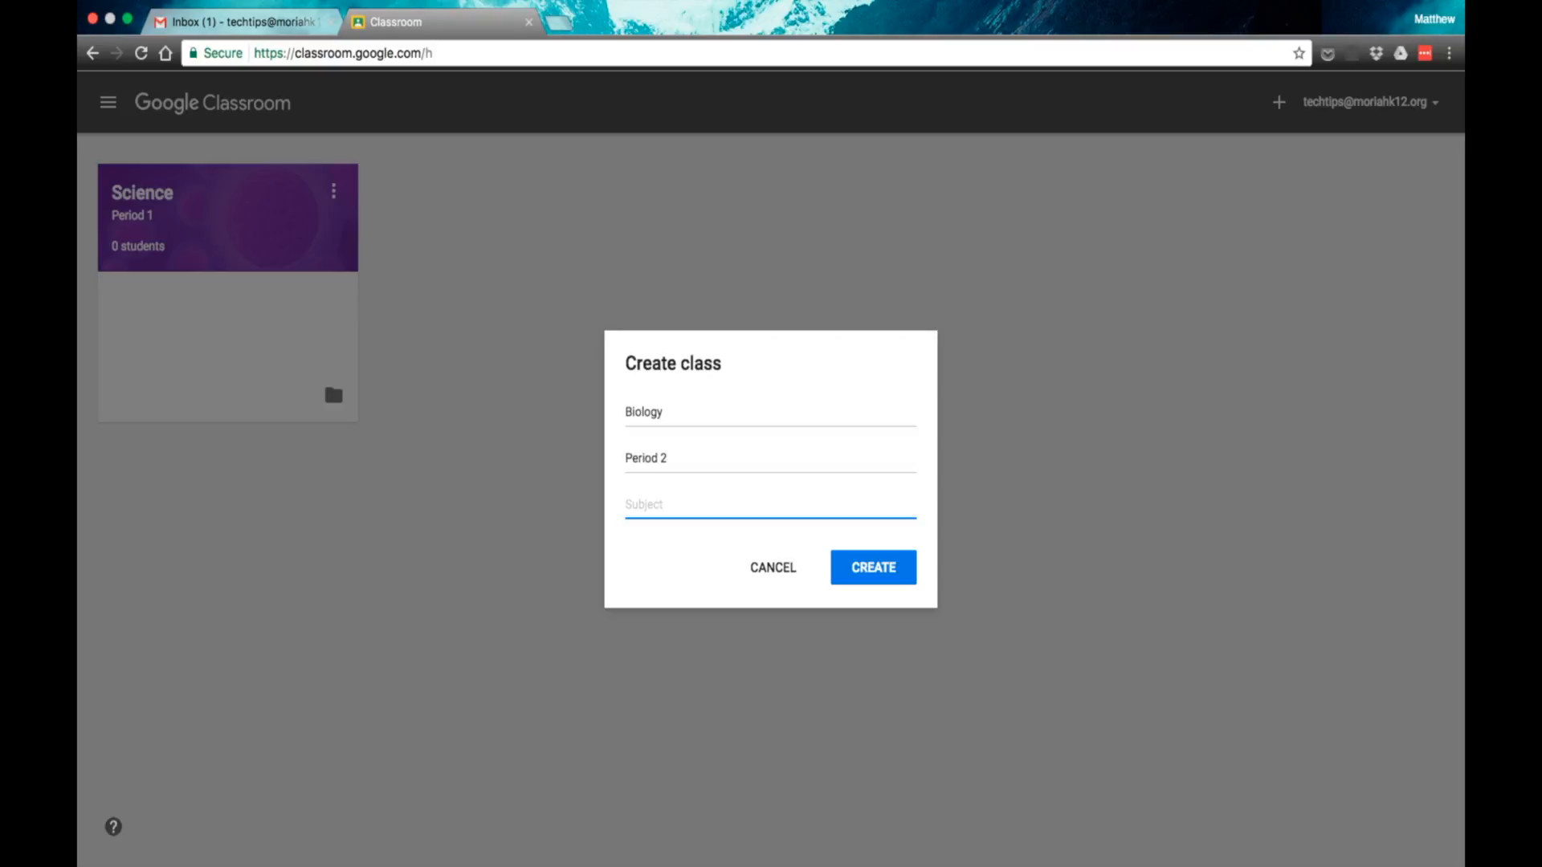
Step: Set the new Biology class's subject to Science and create the class
text(Science)
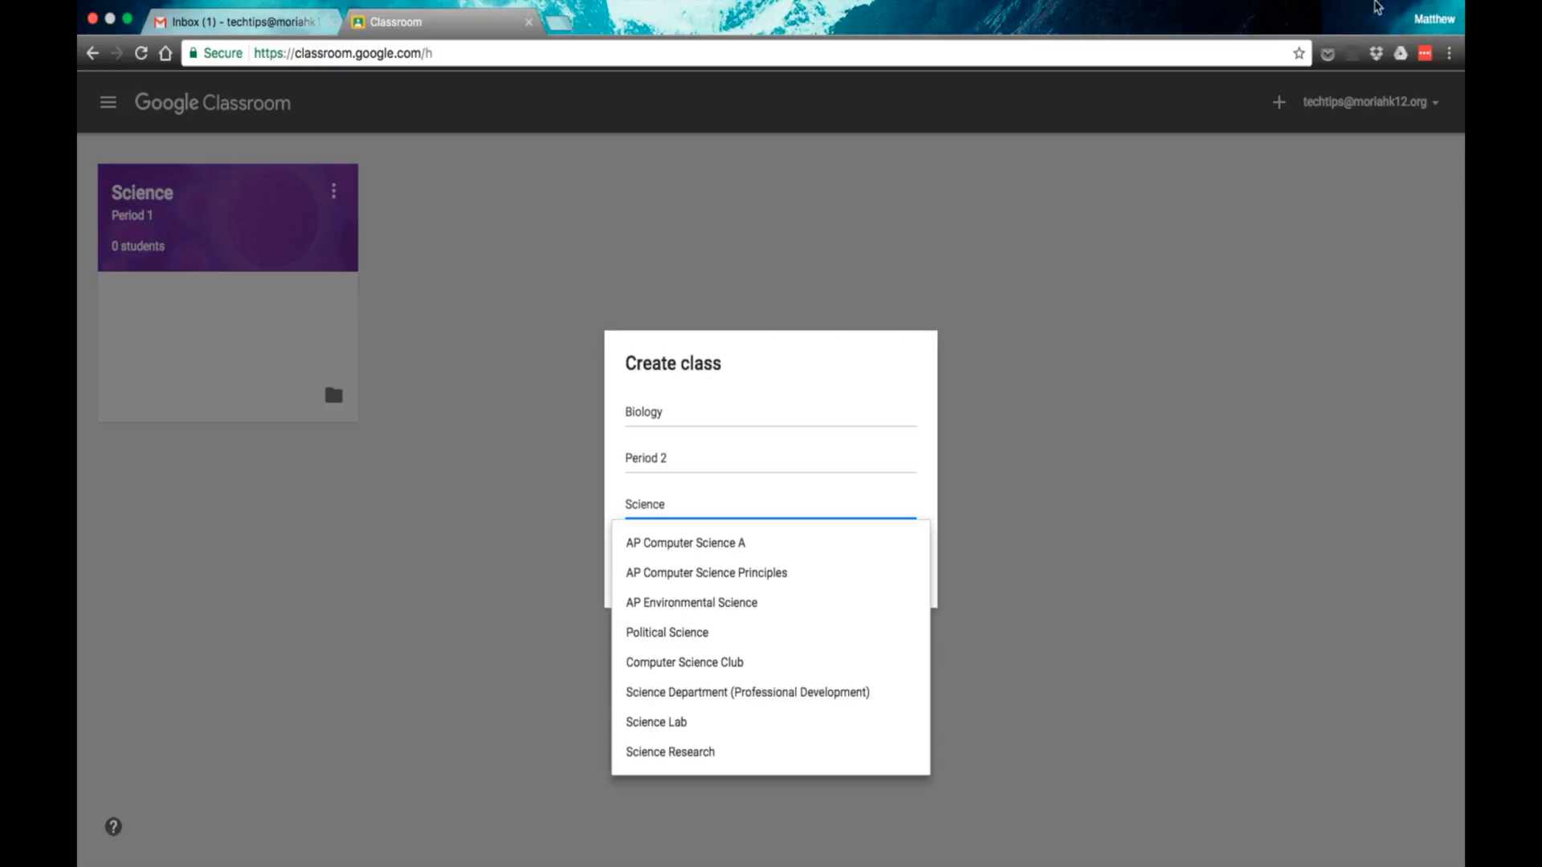
click(1167, 205)
click(891, 565)
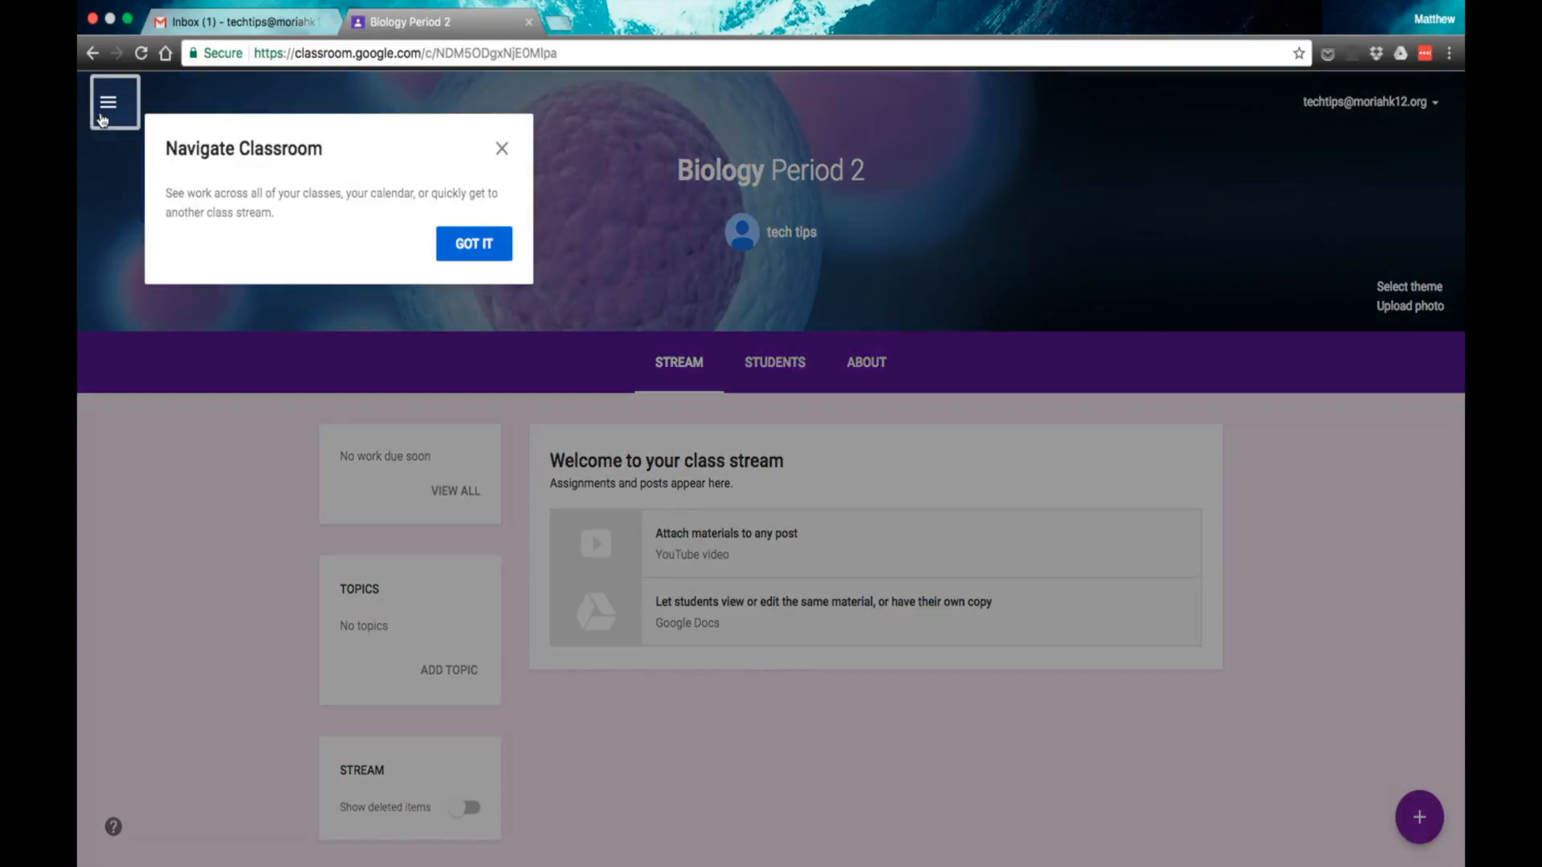
Step: Dismiss the navigation tip in the Biology class and return to the overview of all classes
click(102, 119)
click(103, 118)
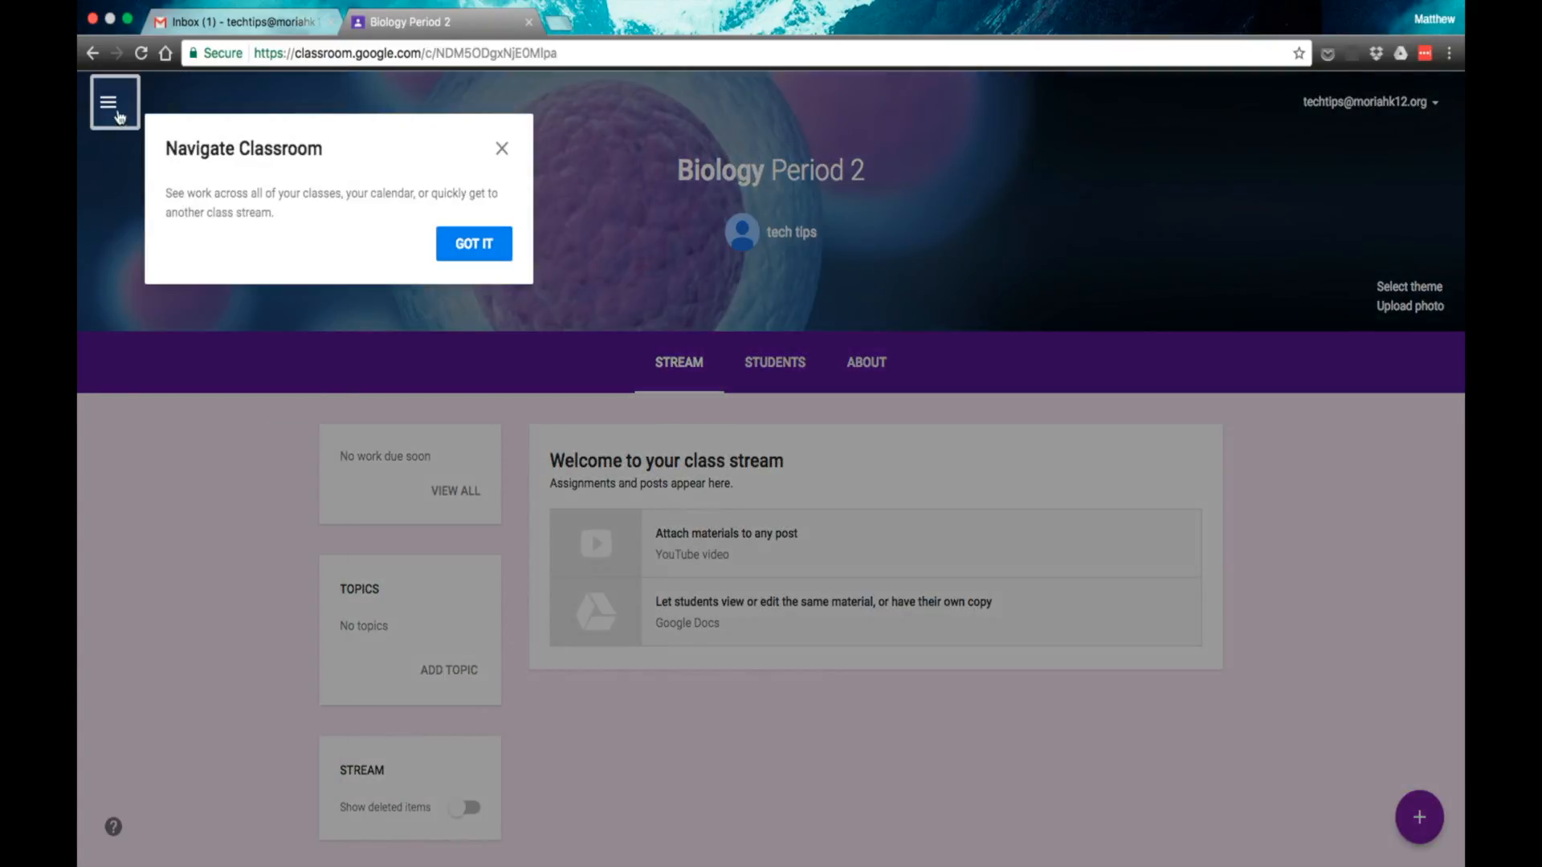
click(119, 96)
click(504, 151)
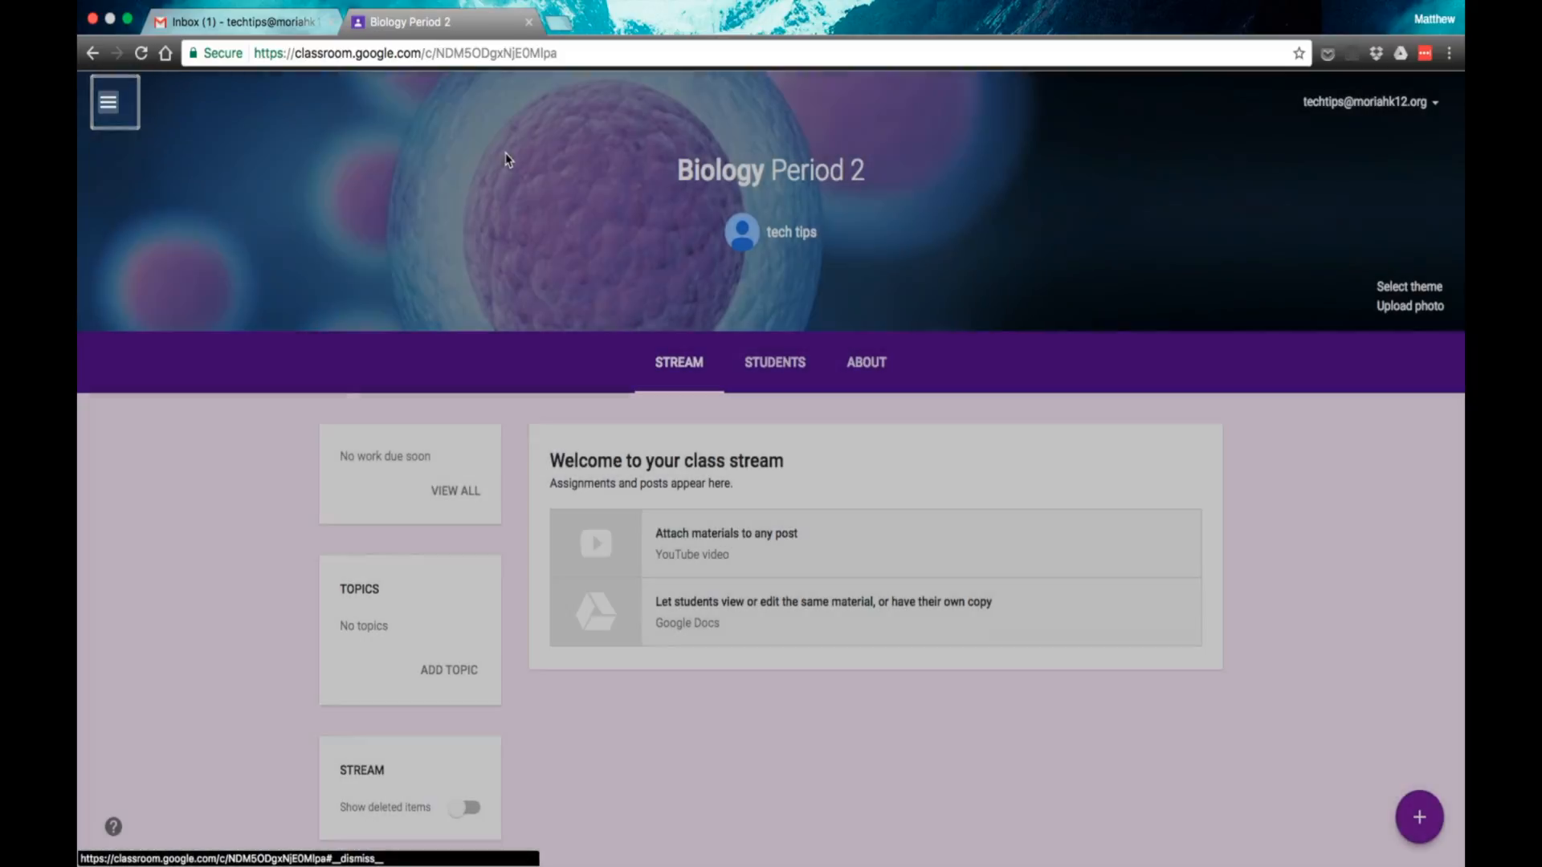
click(108, 101)
click(148, 111)
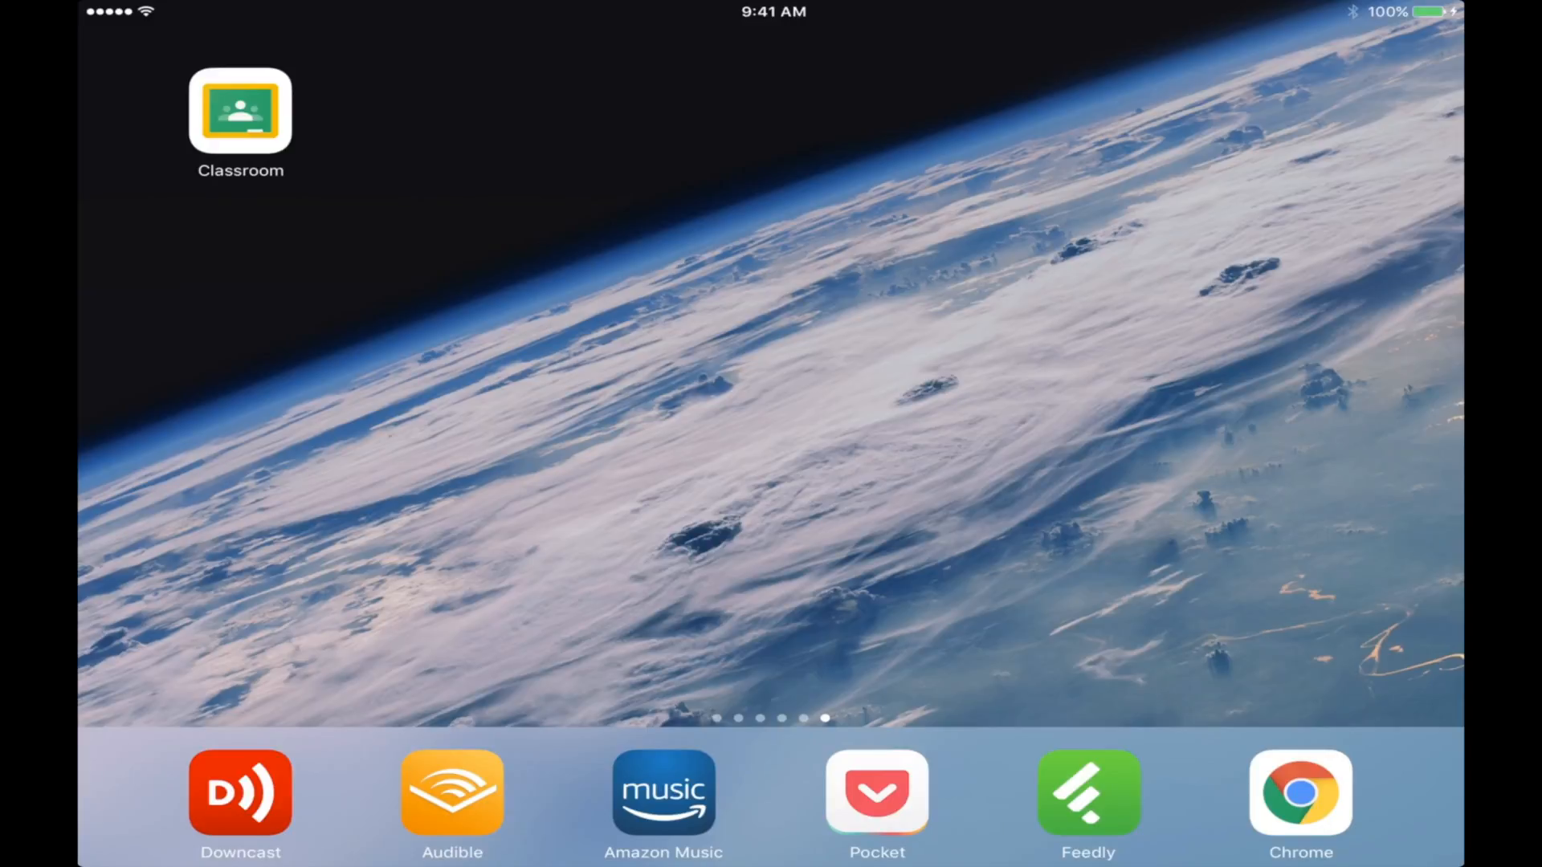
Step: Switch to the Classroom app on the tablet and set the school role to Teacher
click(240, 110)
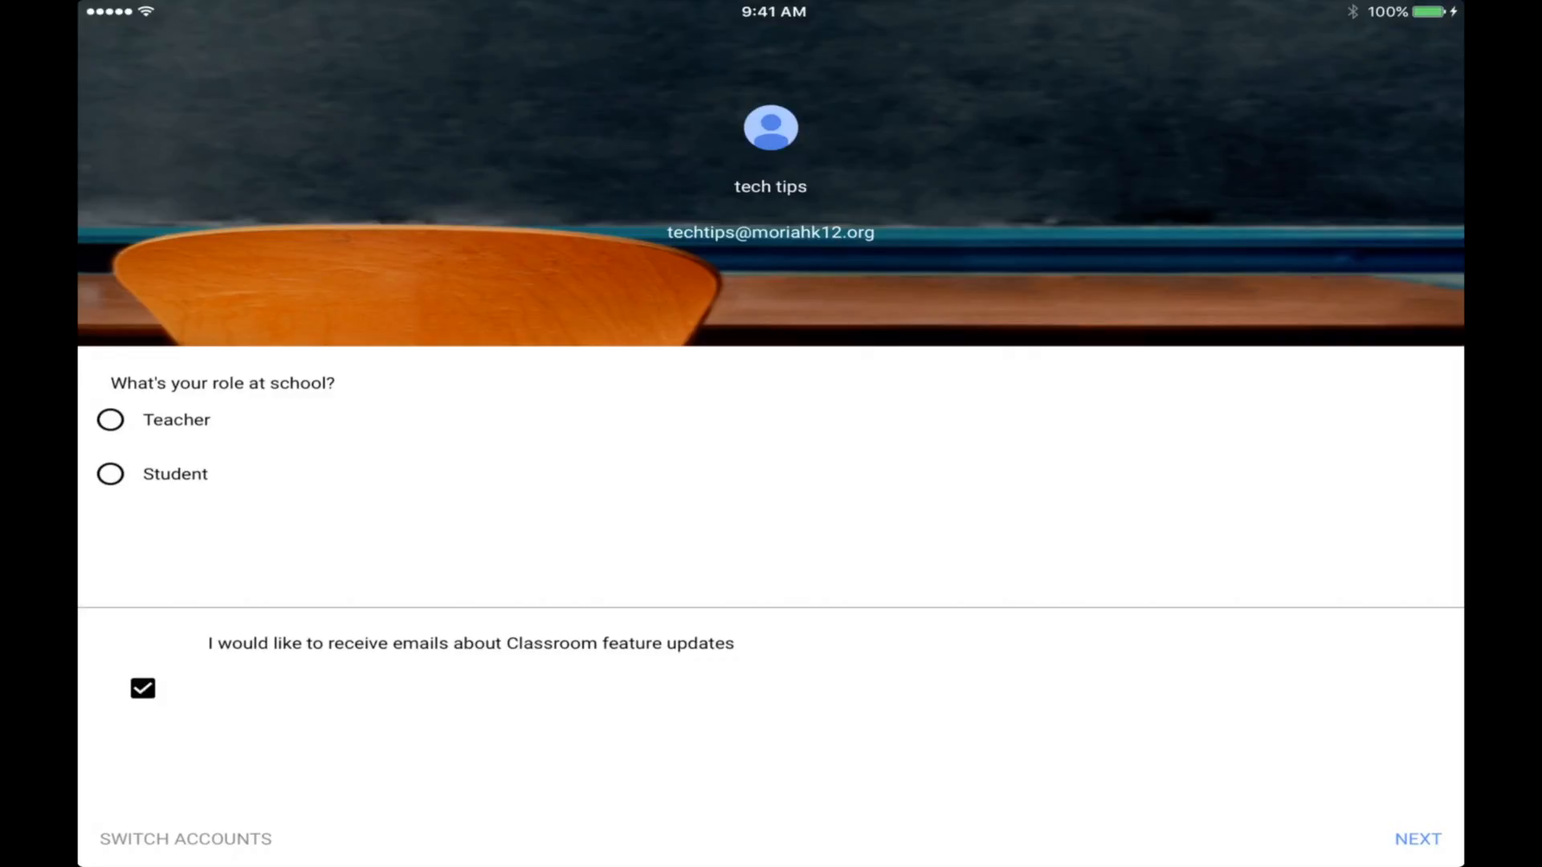
click(110, 419)
click(1418, 838)
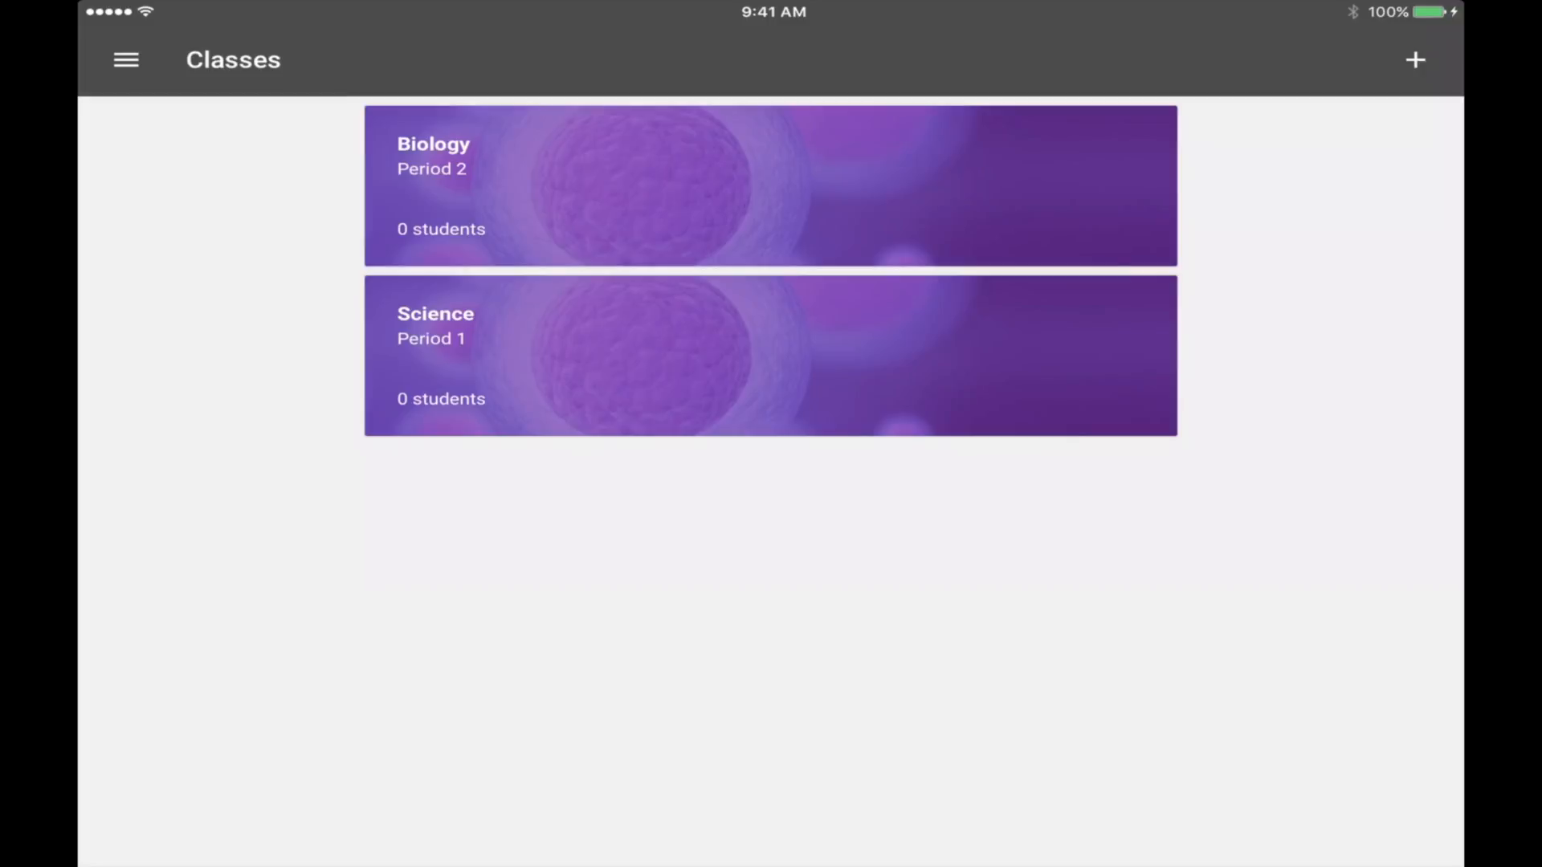
Step: Open the Science Period 1 class and look over its About page and student page
click(771, 356)
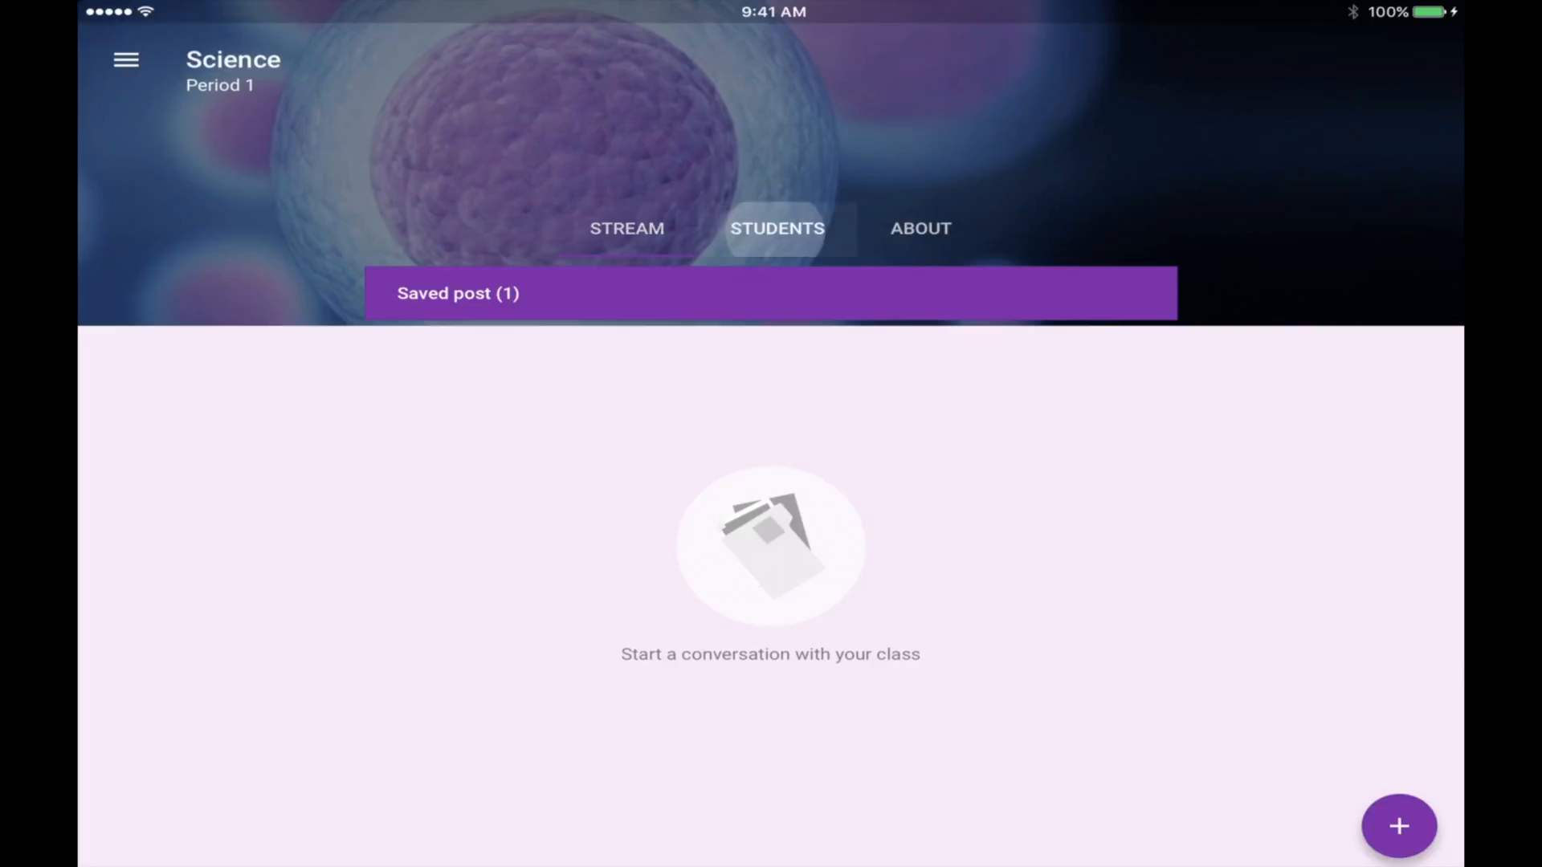
click(777, 228)
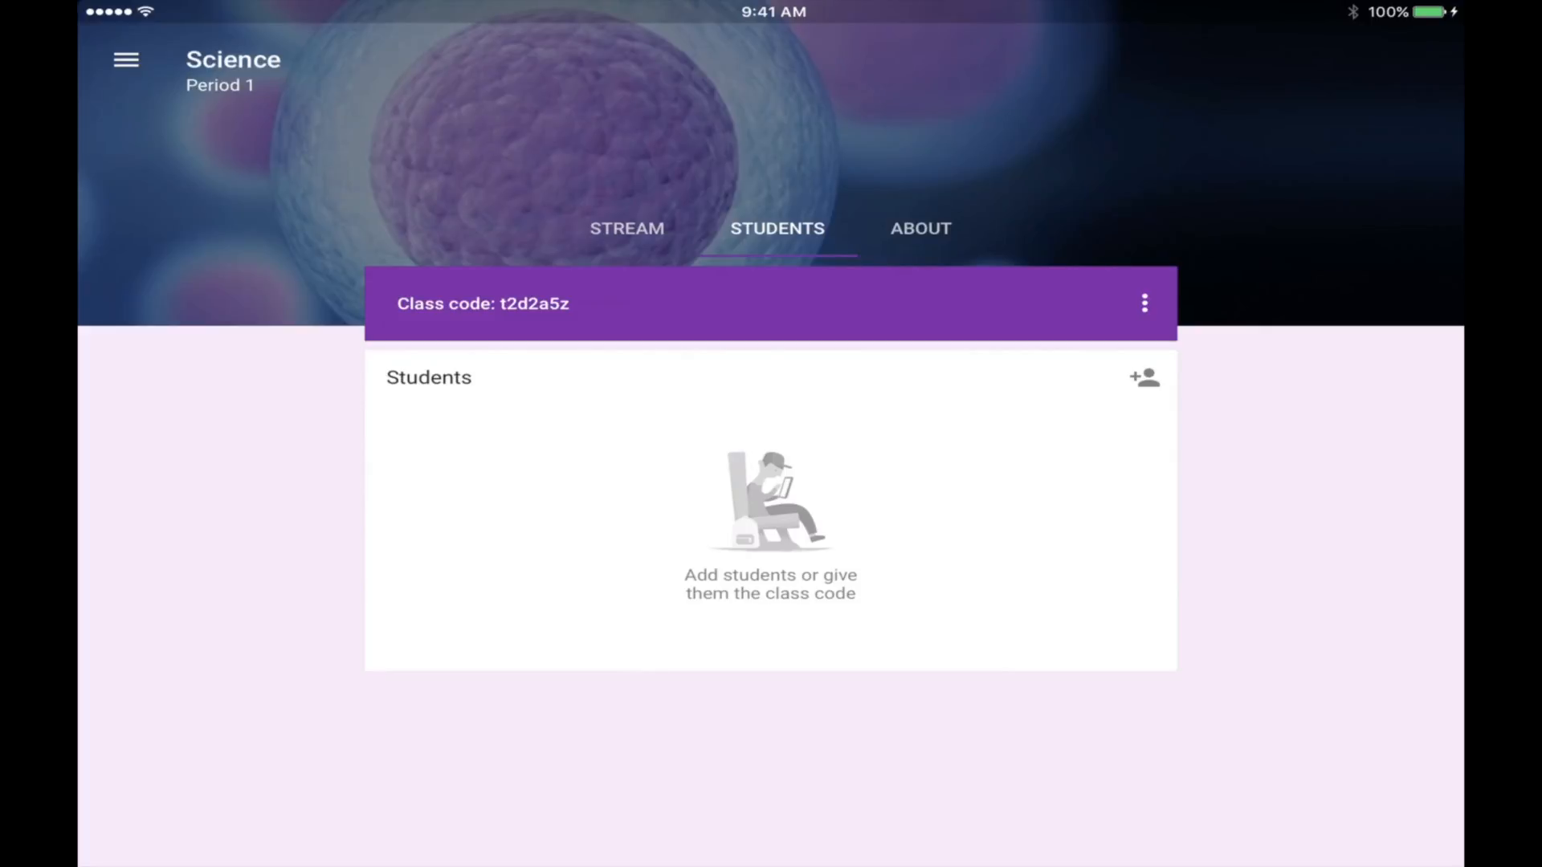
click(920, 228)
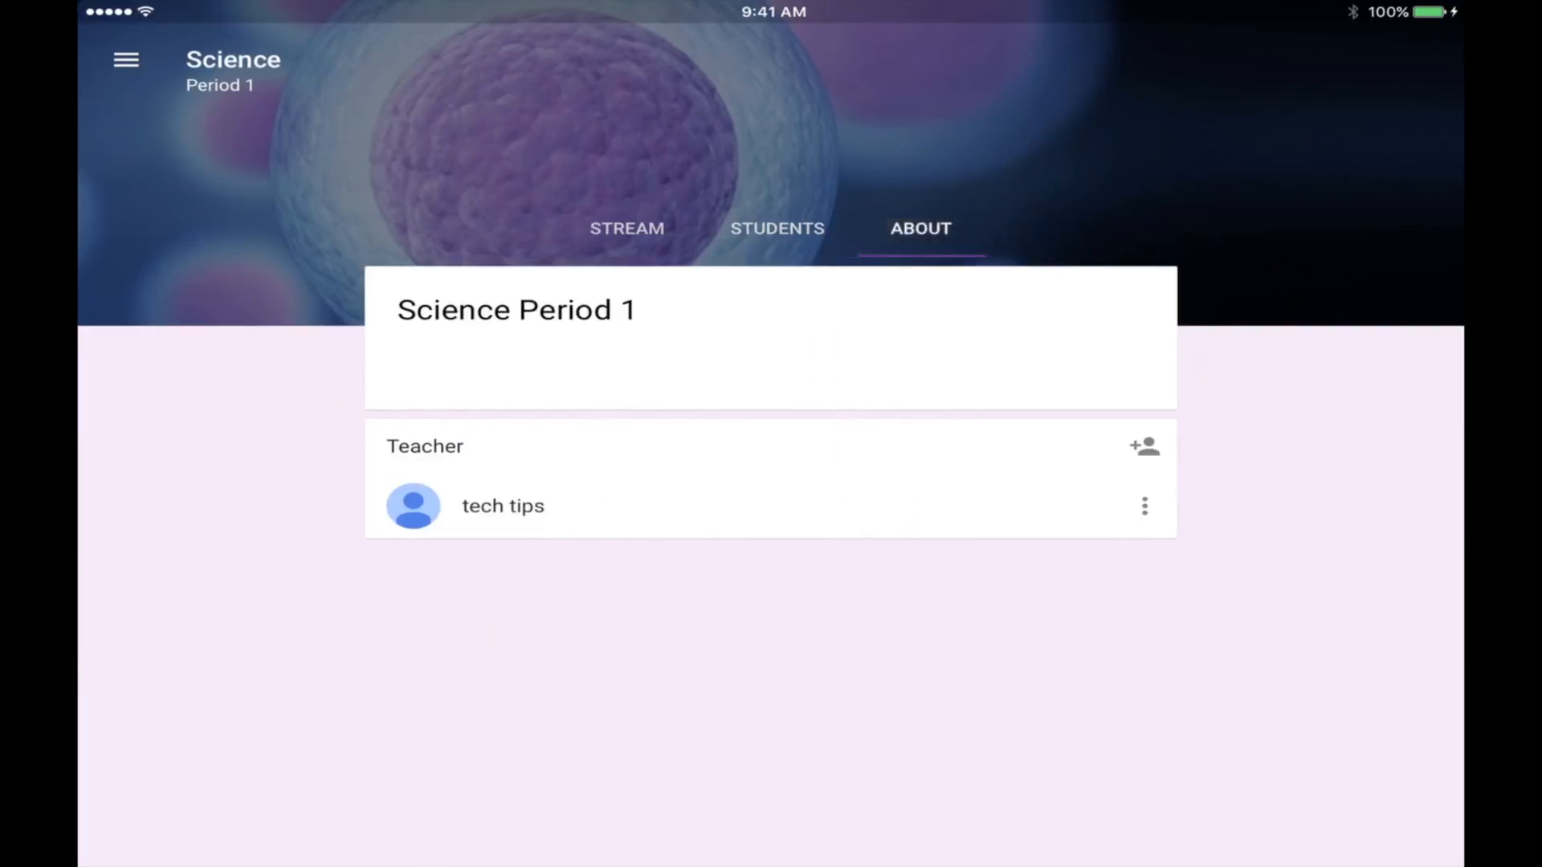
click(776, 228)
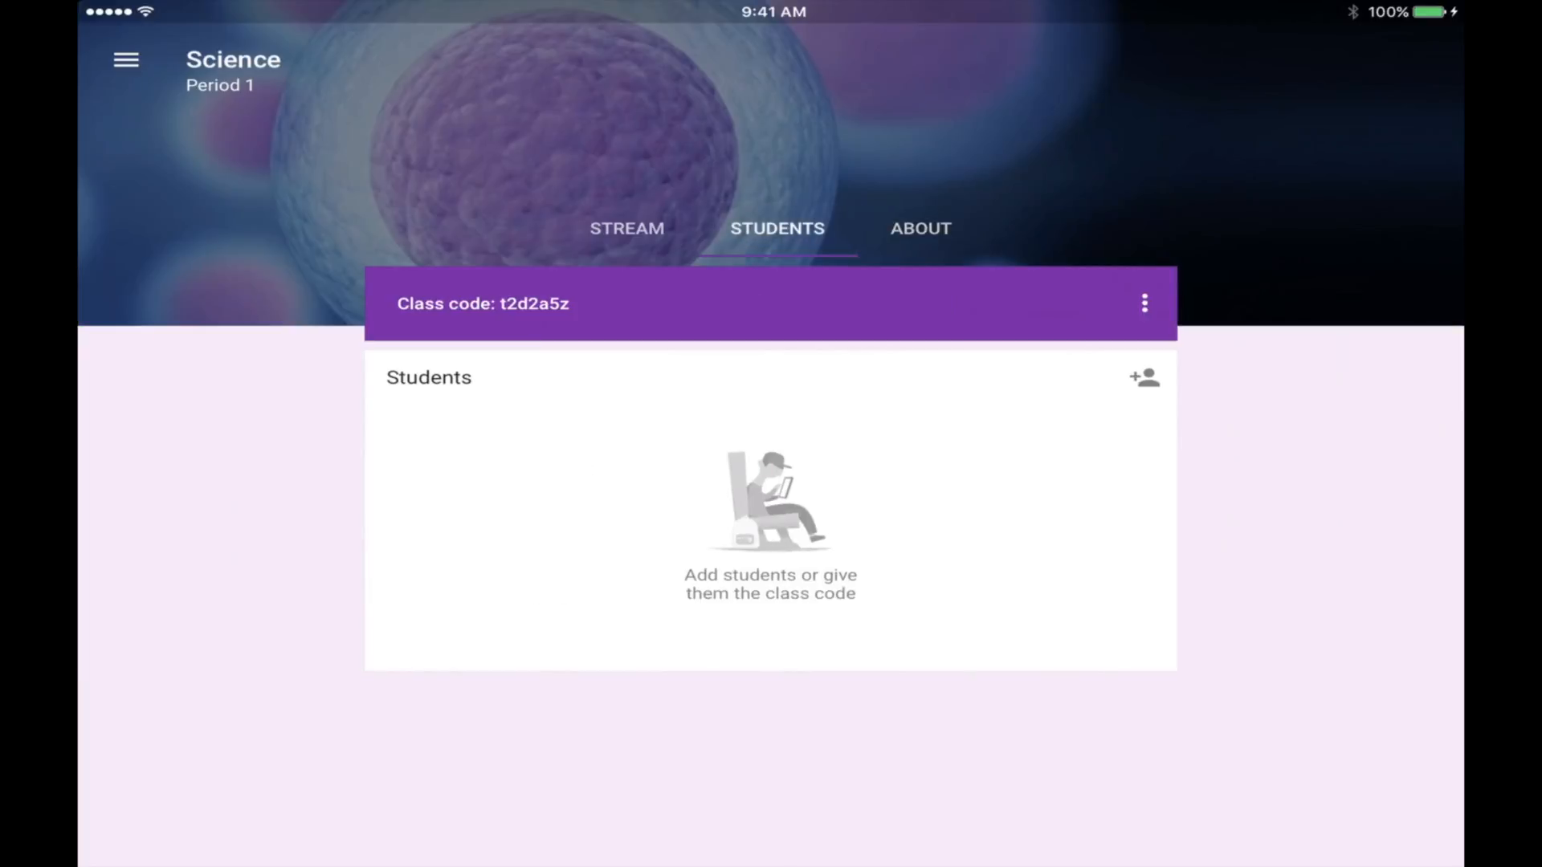